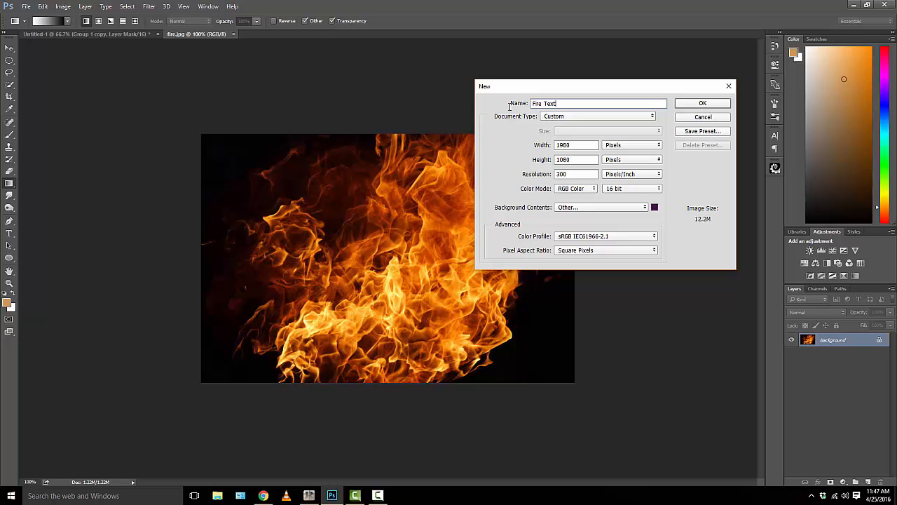
# - Complete the new document's name with the author's name and set its width to 1920 pixels
pyautogui.write('mes')
pyautogui.doubleClick(575, 145)
pyautogui.write('1920')
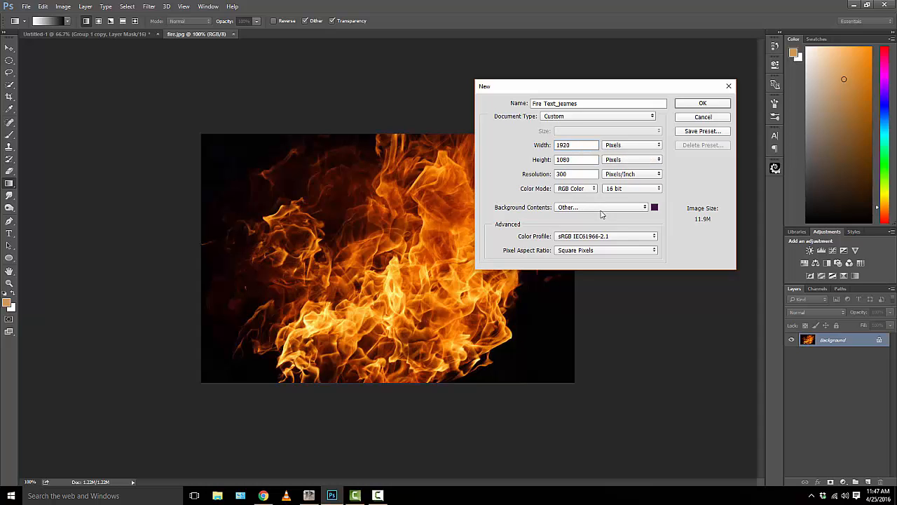
# - Set the new document's background colour to black (000000) and create the document
pyautogui.click(654, 208)
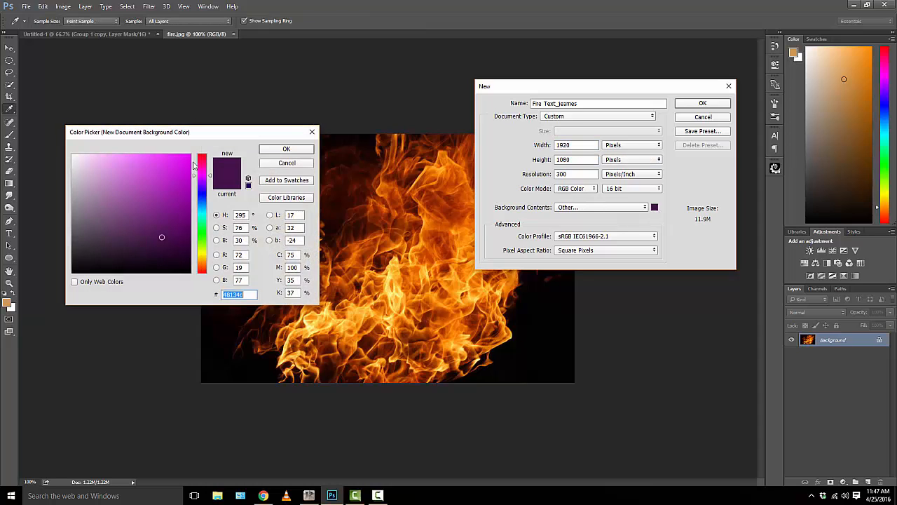
pyautogui.moveTo(164, 185); pyautogui.dragTo(194, 275)
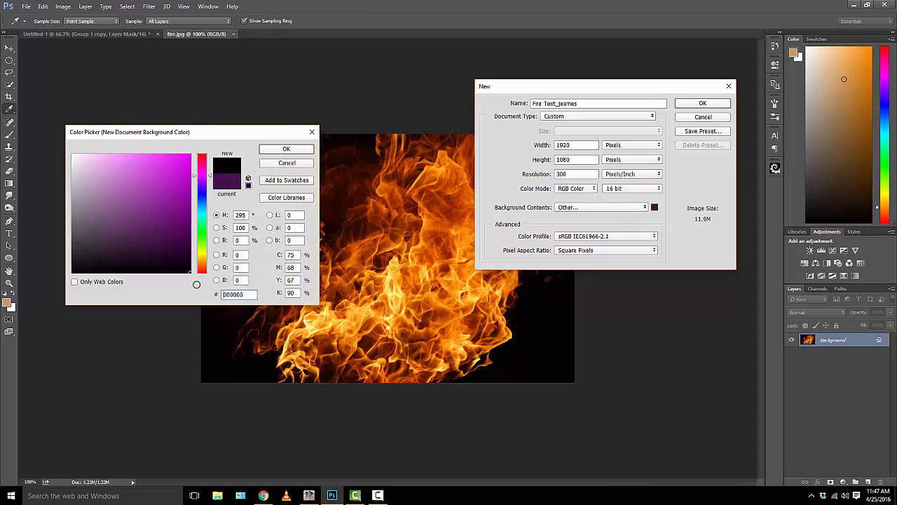
pyautogui.click(286, 148)
pyautogui.click(716, 103)
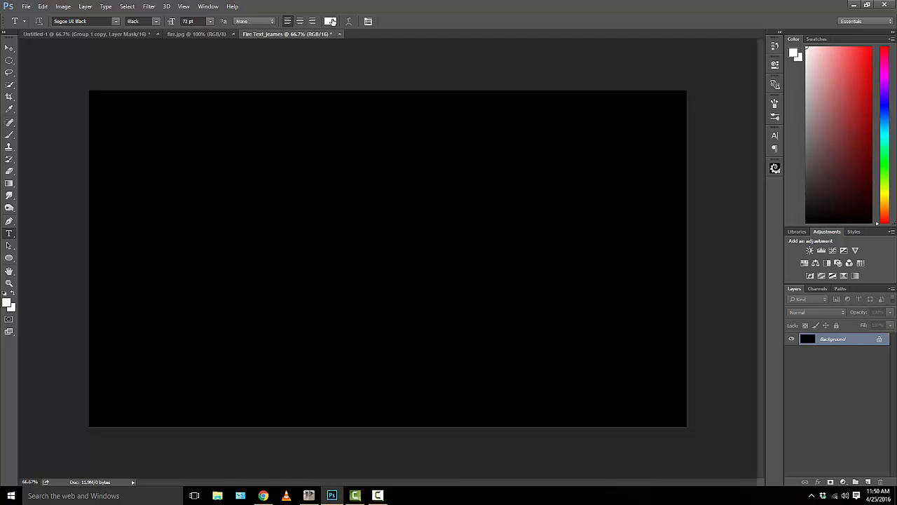
# - Add the text FAB LAB in white (255, 255, 255) and move it to the centre of the canvas
pyautogui.click(331, 21)
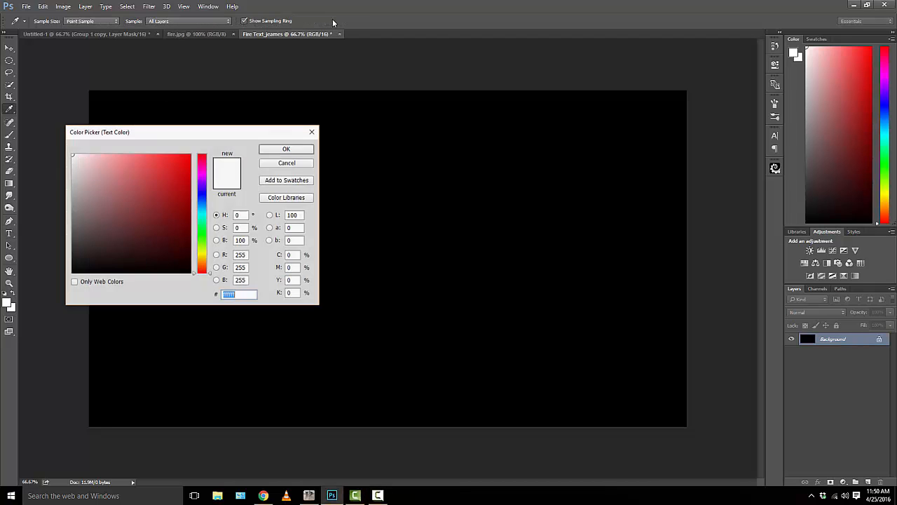
pyautogui.click(286, 150)
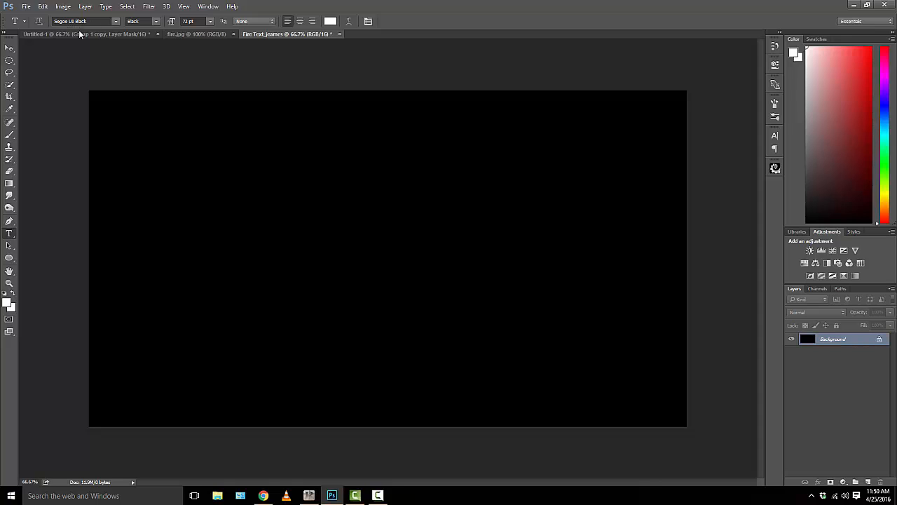
pyautogui.click(131, 208)
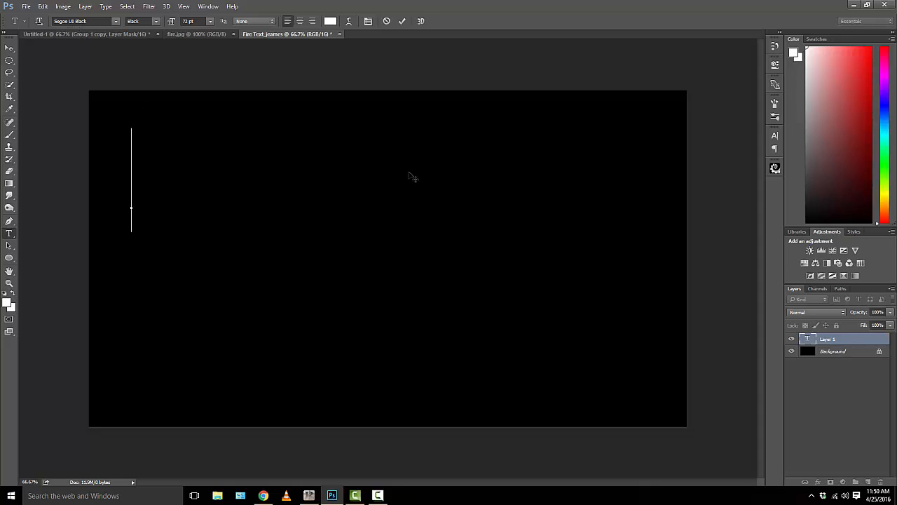
pyautogui.write('fab')
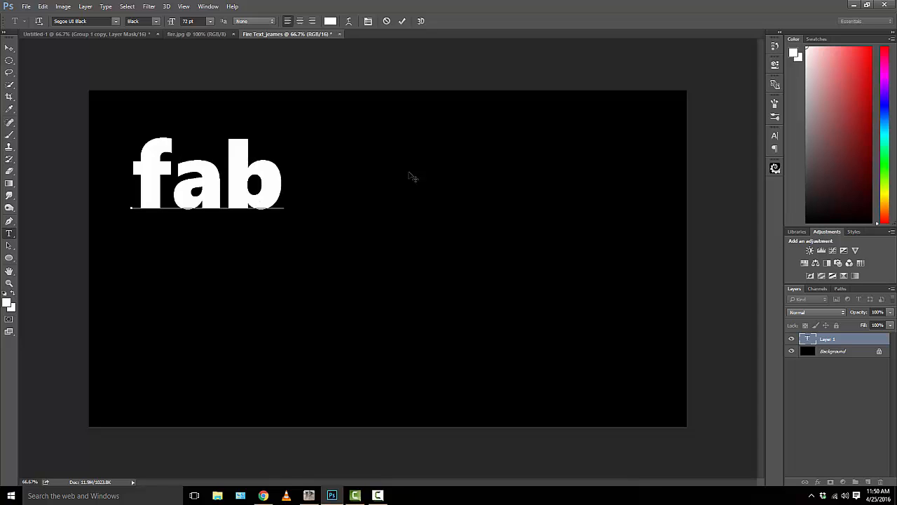
pyautogui.press('BackSpace')
pyautogui.press('BackSpace')
pyautogui.press('BackSpace')
pyautogui.write('FAB')
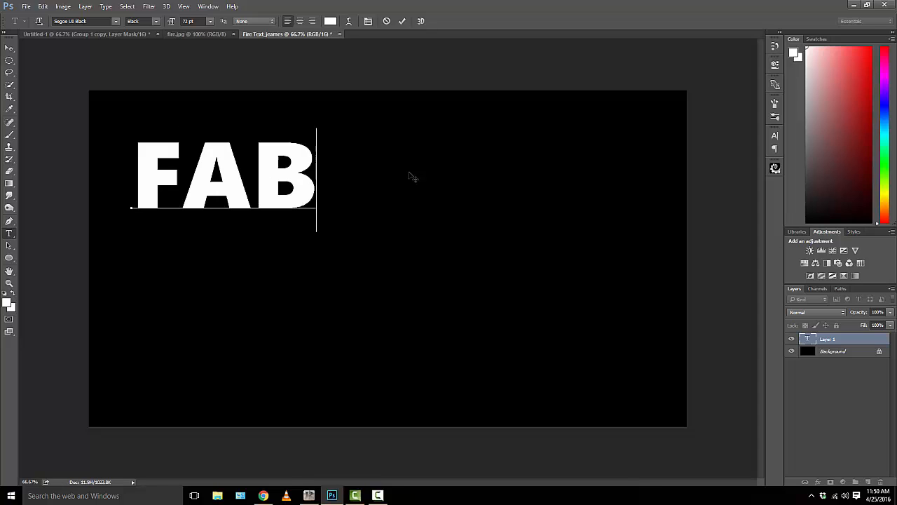
pyautogui.write(' LAB')
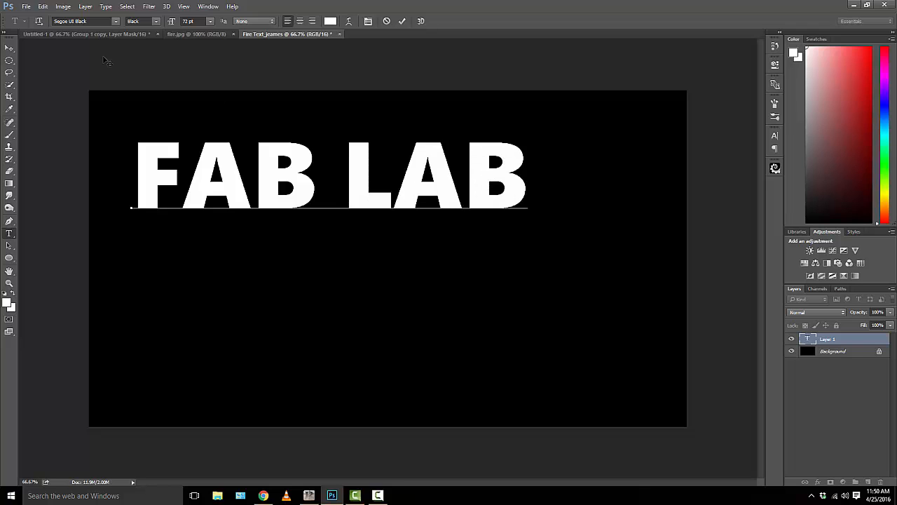
pyautogui.click(9, 47)
pyautogui.moveTo(205, 193); pyautogui.dragTo(257, 272)
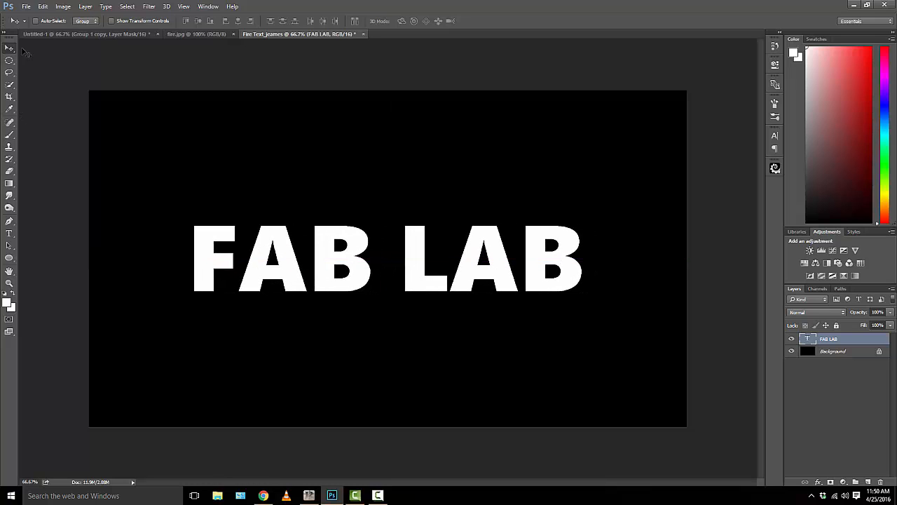
# - Set the font of the whole FAB LAB text to Segoe UI Black and commit the text
pyautogui.click(9, 233)
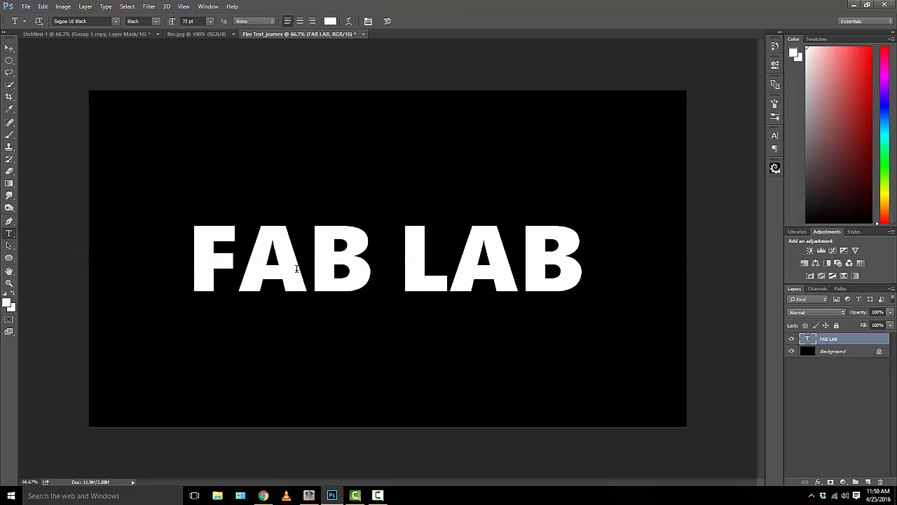
pyautogui.click(265, 265)
pyautogui.moveTo(193, 254); pyautogui.dragTo(575, 283)
pyautogui.click(117, 22)
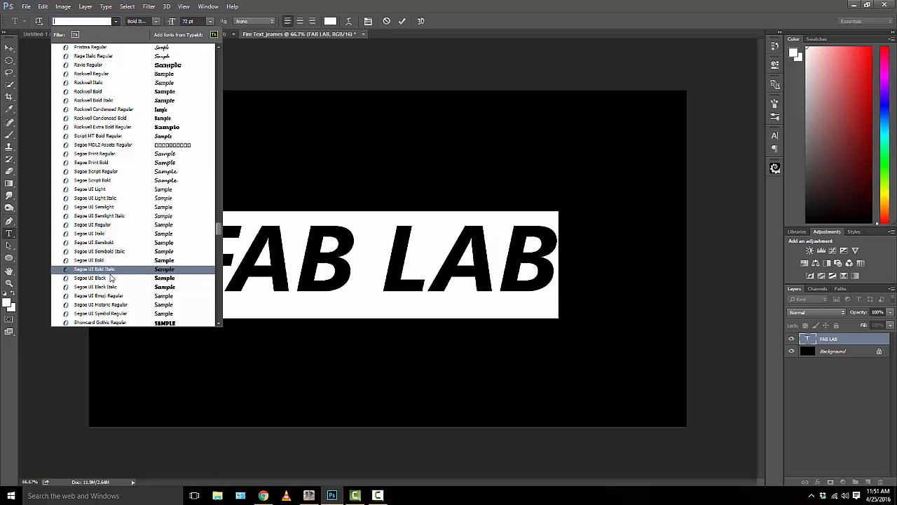
pyautogui.click(110, 279)
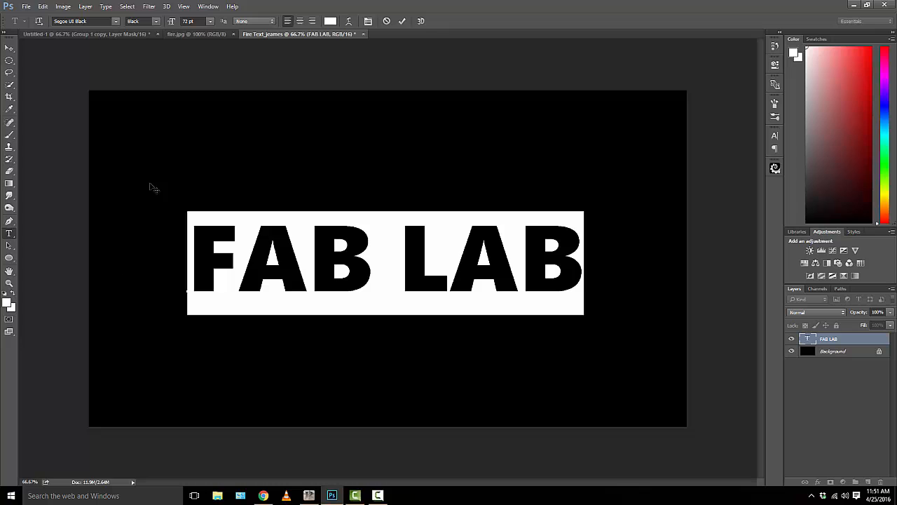
pyautogui.click(755, 389)
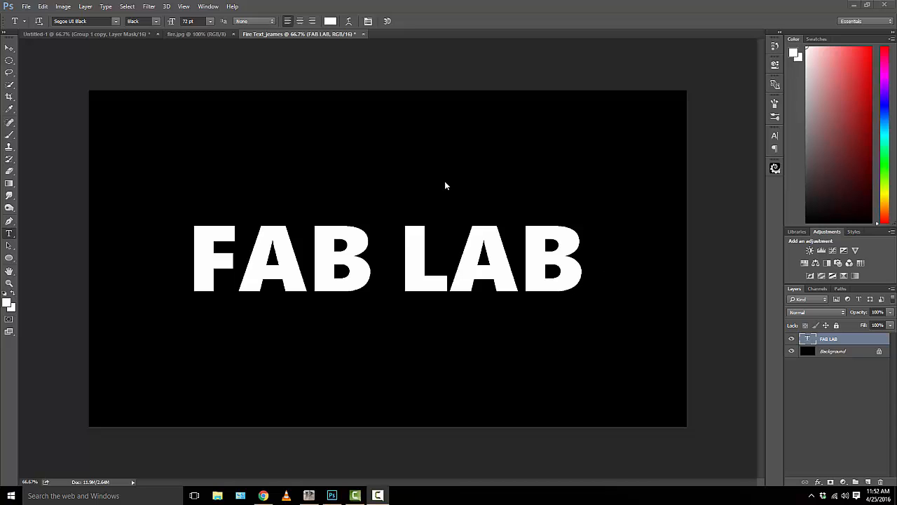
# - Add an Outer Glow effect to the FAB LAB layer and set its opacity to 75%
pyautogui.click(842, 340)
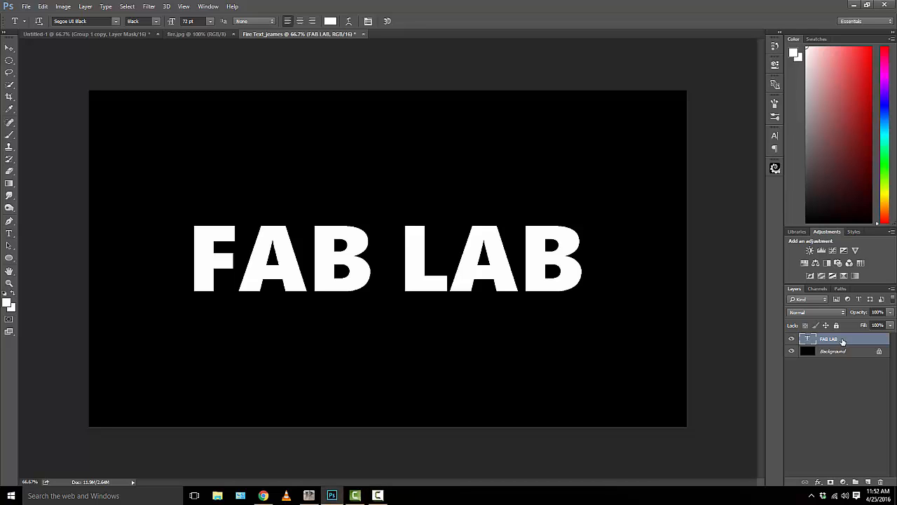
pyautogui.doubleClick(842, 340)
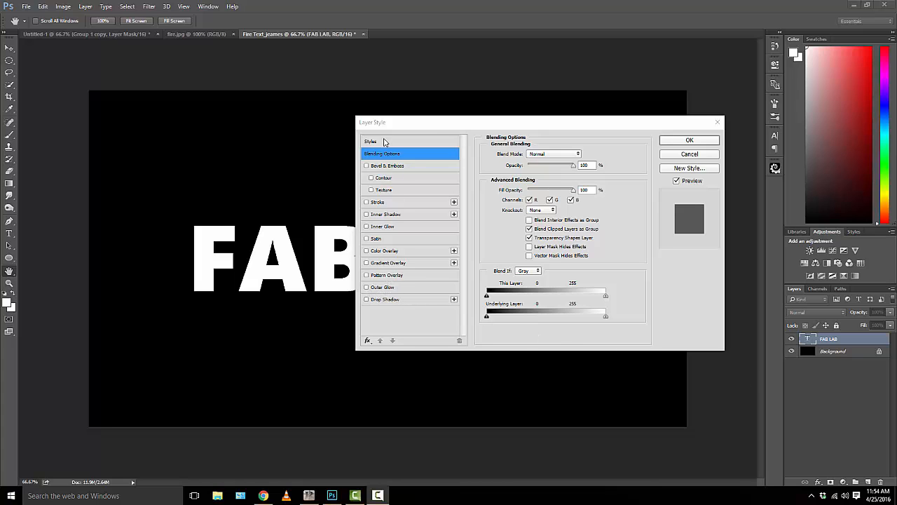
pyautogui.click(370, 343)
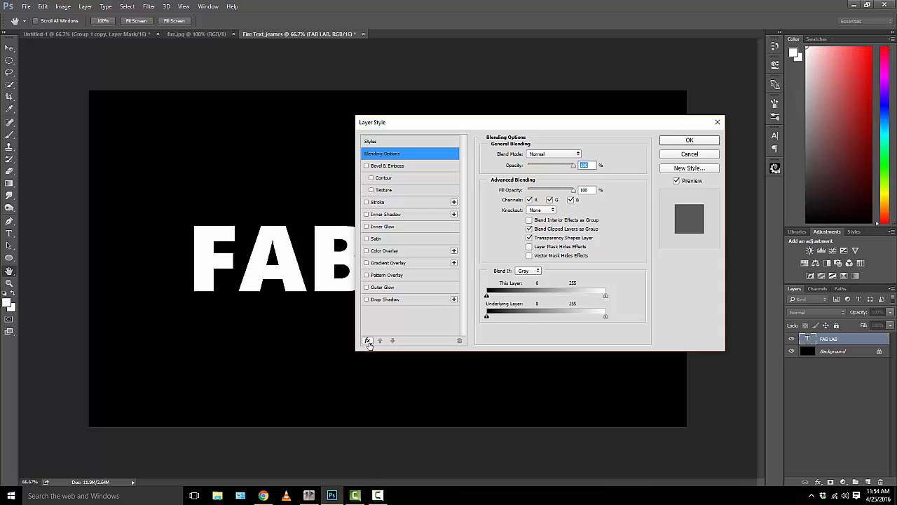
pyautogui.click(368, 341)
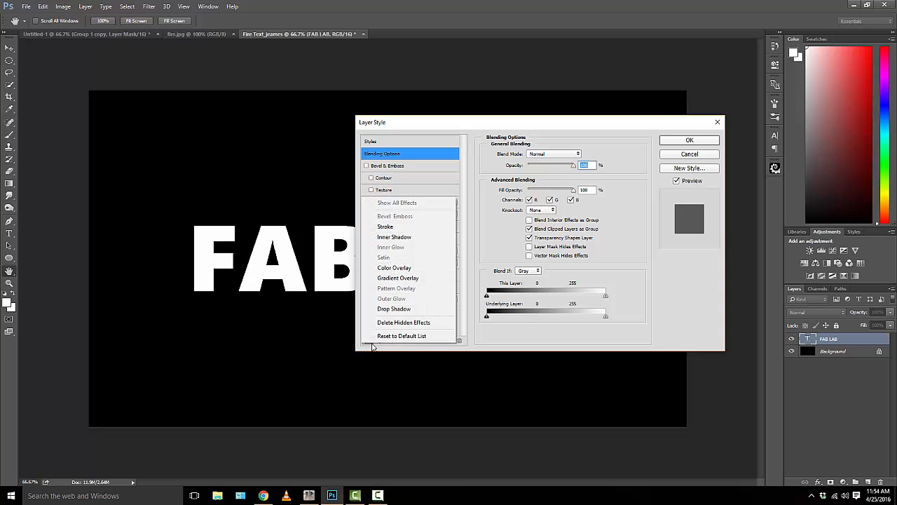
pyautogui.click(481, 251)
pyautogui.click(365, 287)
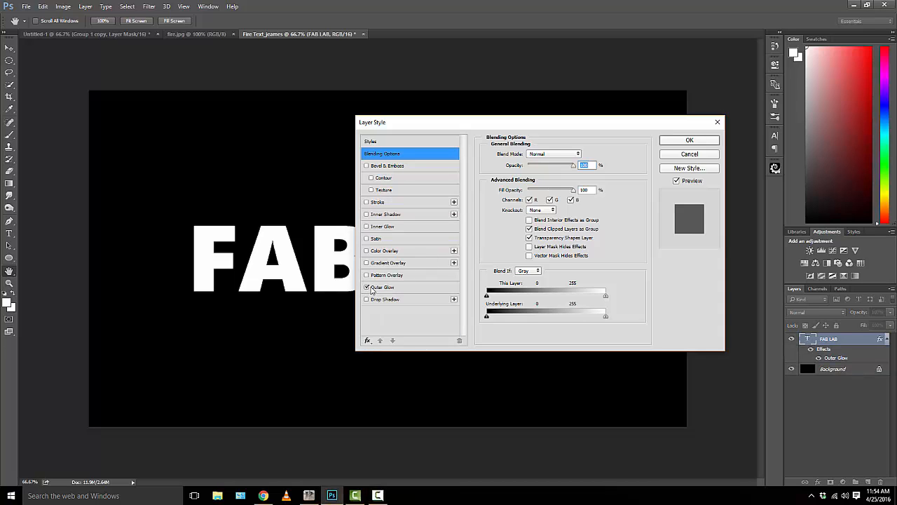
pyautogui.click(385, 289)
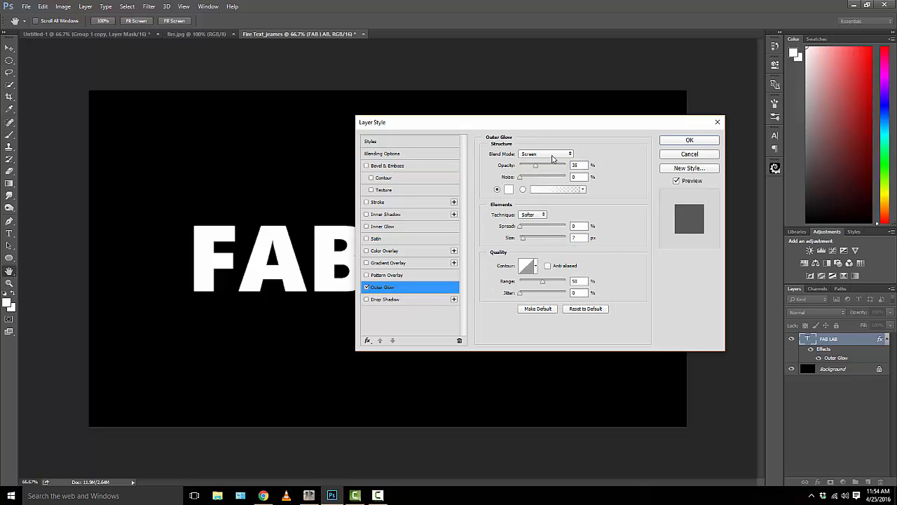
pyautogui.click(576, 165)
pyautogui.write('75')
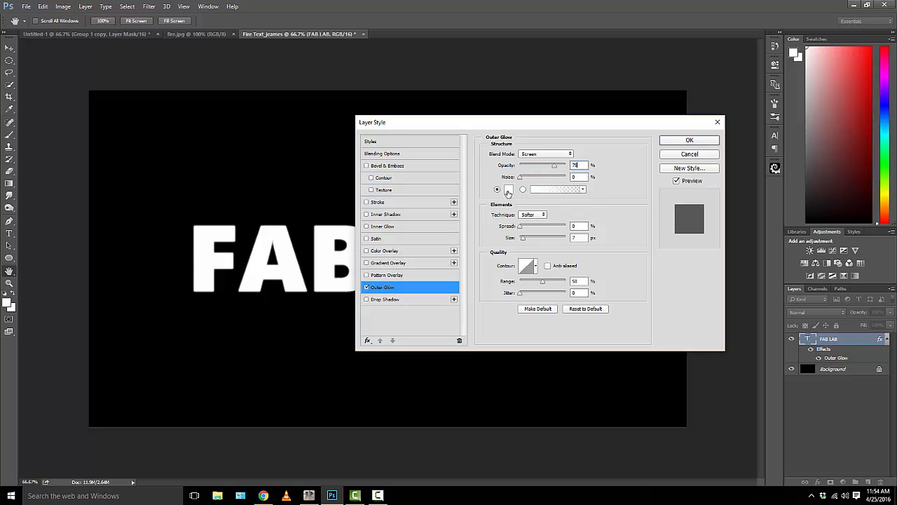
# - Set the outer glow's colour to red (ff0000) and its size to 20 px
pyautogui.click(508, 189)
pyautogui.moveTo(186, 153); pyautogui.dragTo(197, 147)
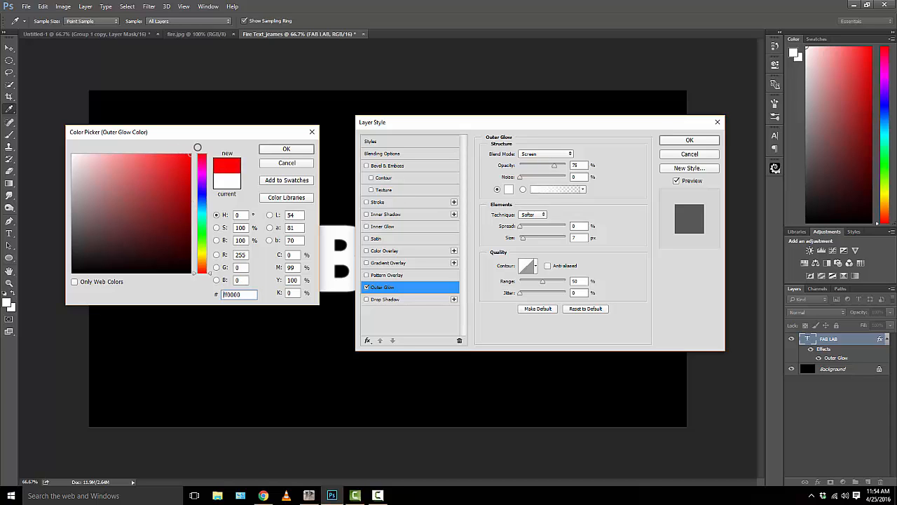
pyautogui.click(288, 149)
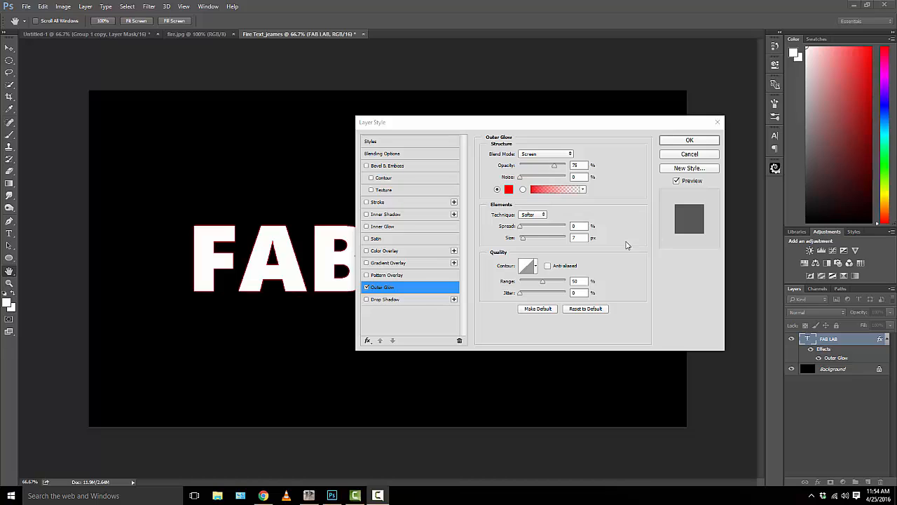
pyautogui.click(600, 239)
pyautogui.doubleClick(572, 237)
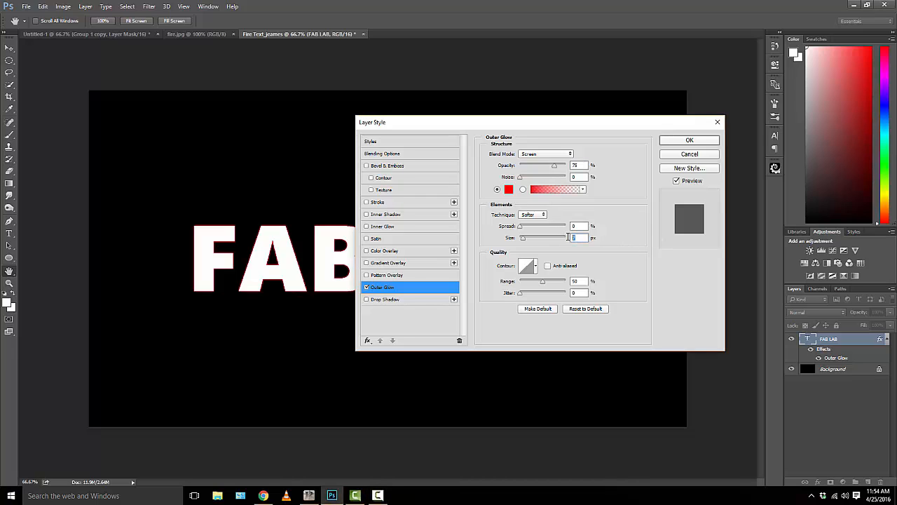
pyautogui.write('20')
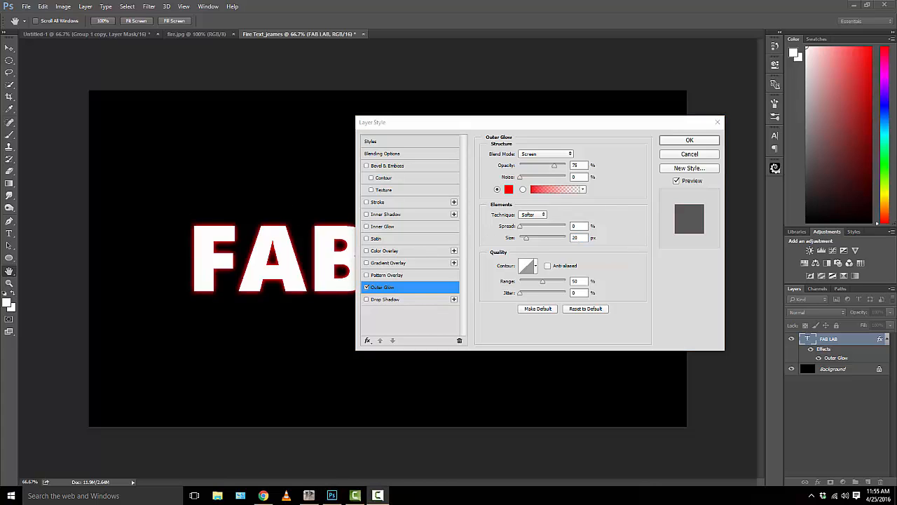
# - Add a Color Overlay effect to the FAB LAB text in orange with RGB 210, 131, 45
pyautogui.click(366, 250)
pyautogui.click(366, 250)
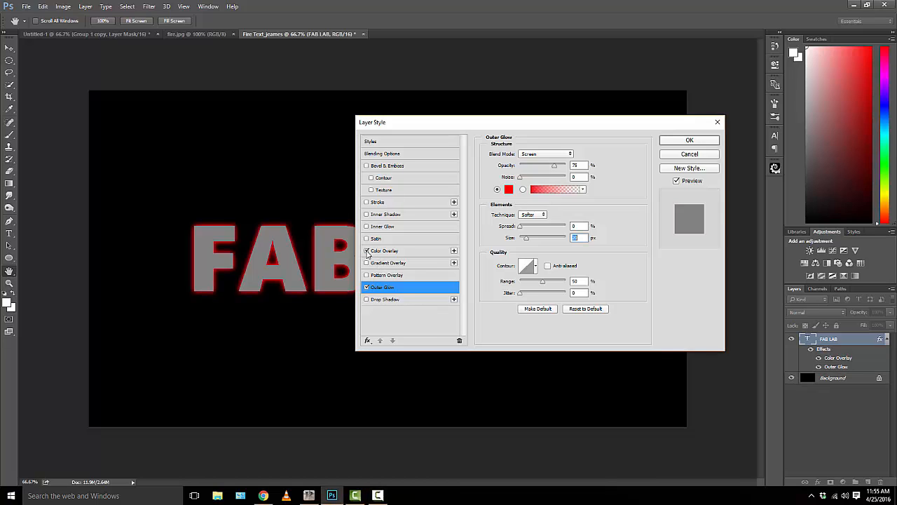
pyautogui.click(397, 252)
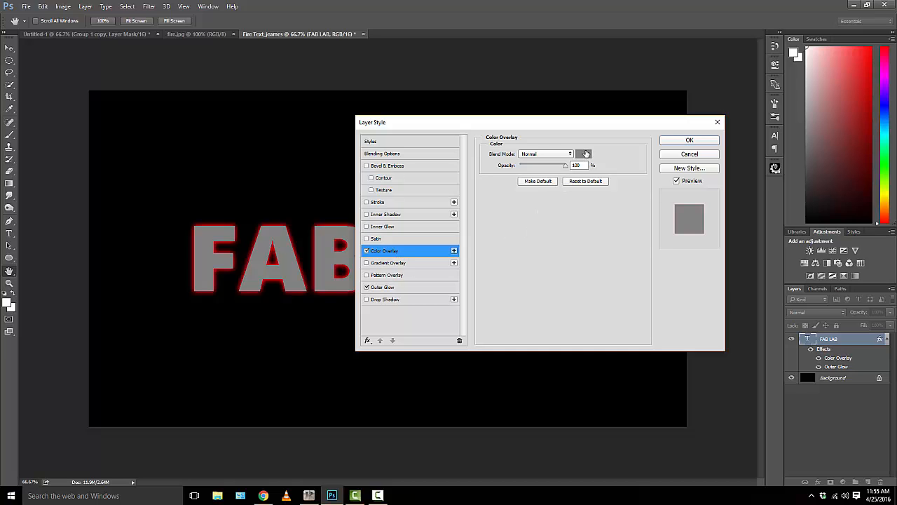
pyautogui.click(586, 154)
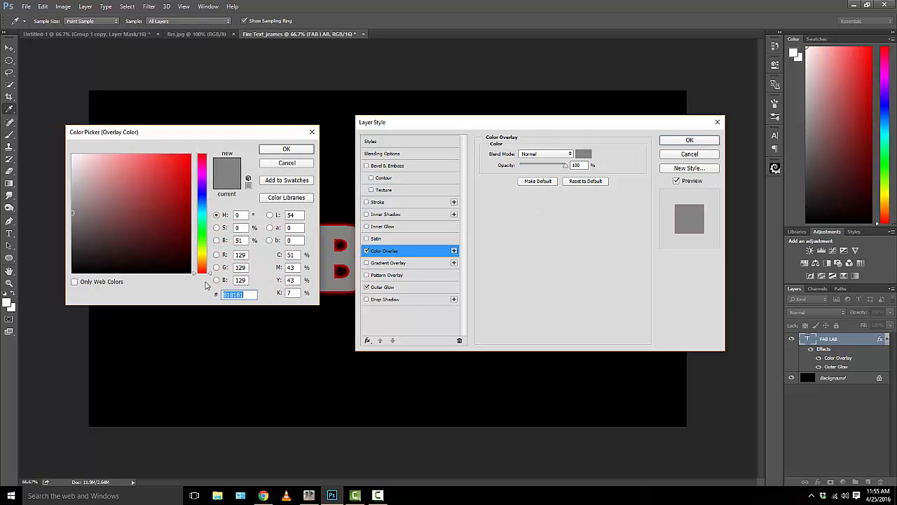
pyautogui.moveTo(205, 275); pyautogui.dragTo(204, 266)
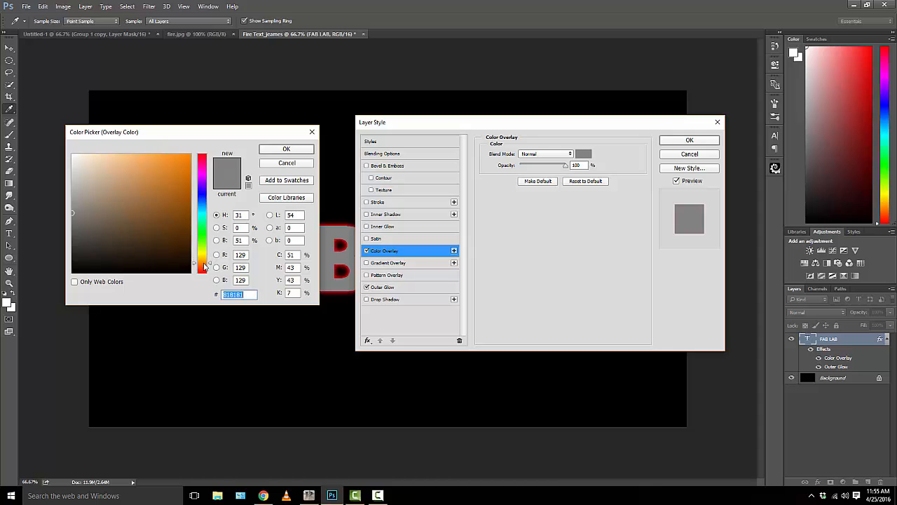
pyautogui.click(165, 175)
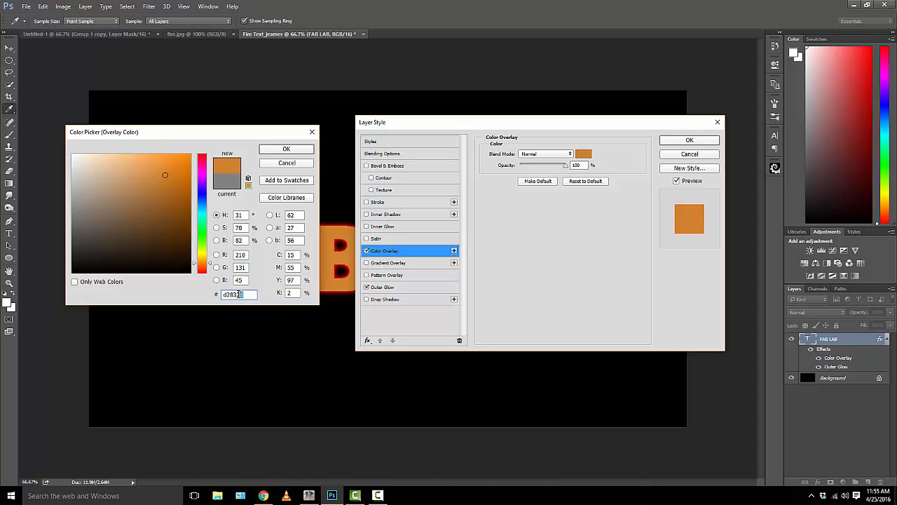
pyautogui.doubleClick(238, 294)
pyautogui.click(285, 150)
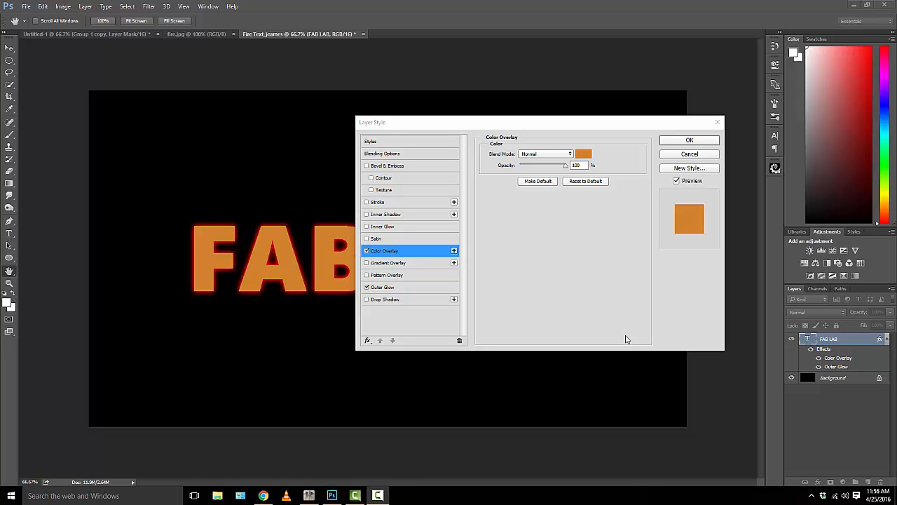
# - Add a Satin effect to the FAB LAB layer and set its colour to dark reddish brown (7a3013)
pyautogui.click(366, 239)
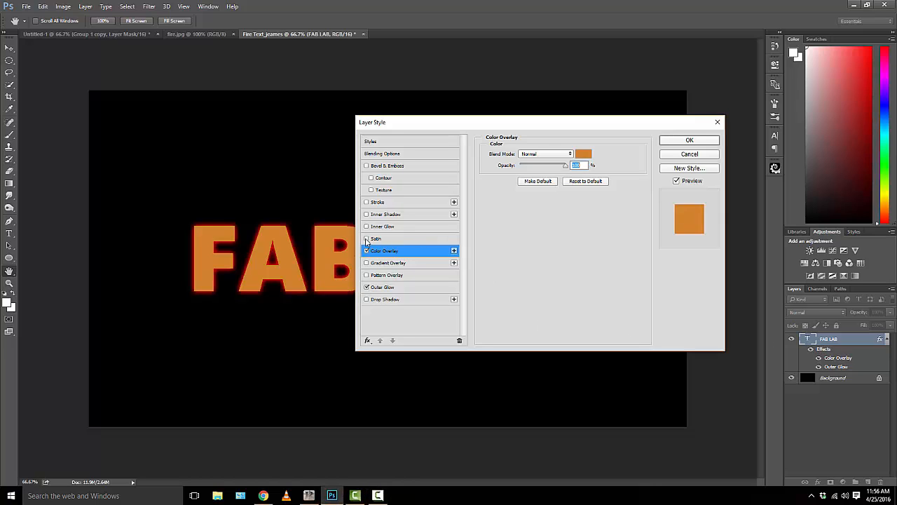
pyautogui.click(391, 240)
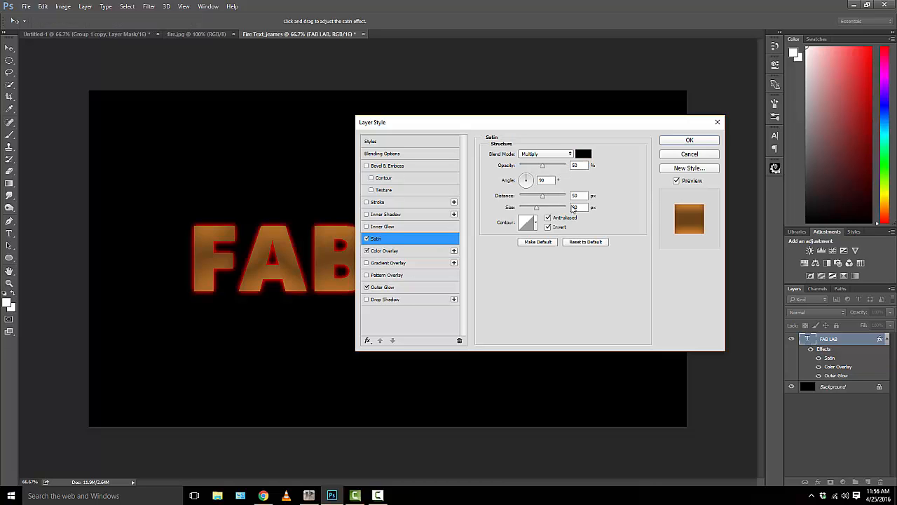
pyautogui.click(587, 155)
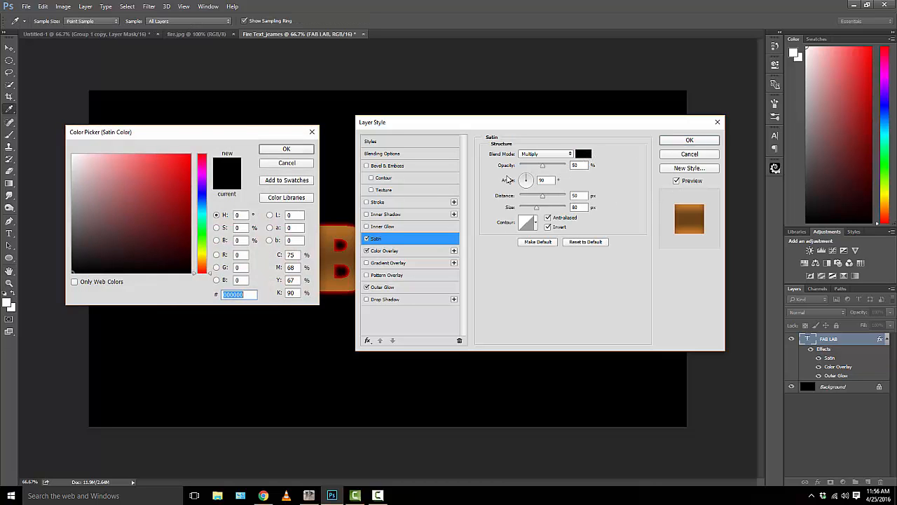
pyautogui.click(202, 267)
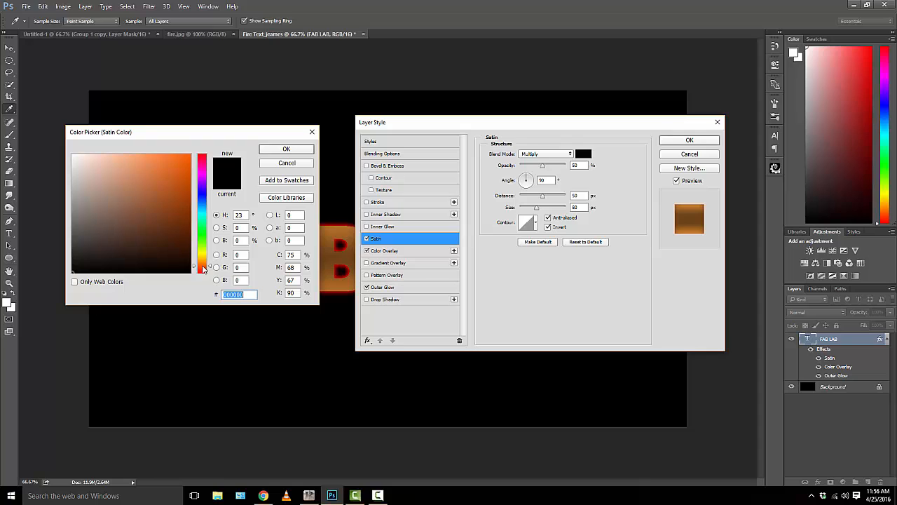
pyautogui.click(169, 232)
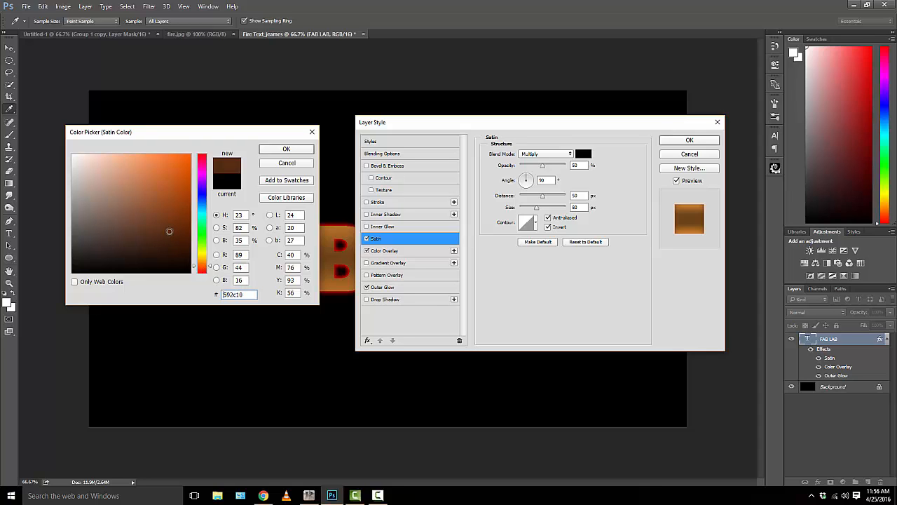
pyautogui.moveTo(169, 231); pyautogui.dragTo(172, 216)
pyautogui.click(202, 269)
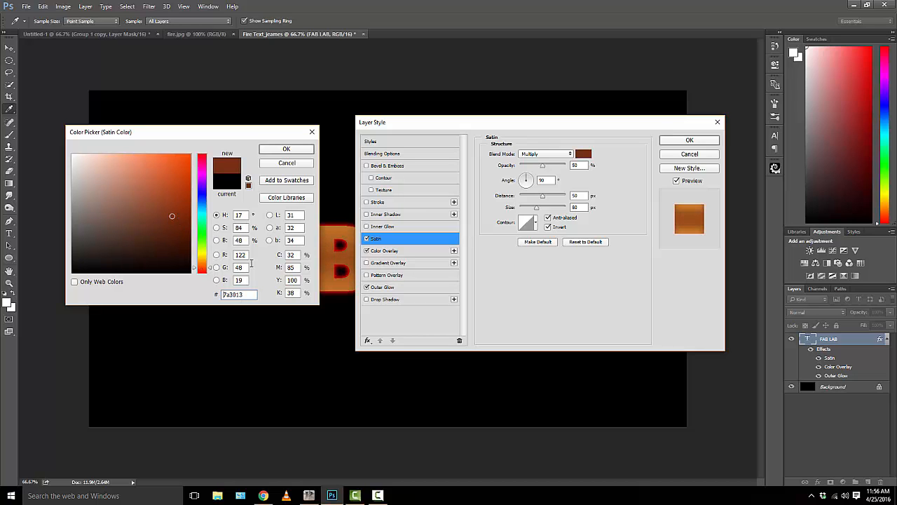
pyautogui.click(286, 149)
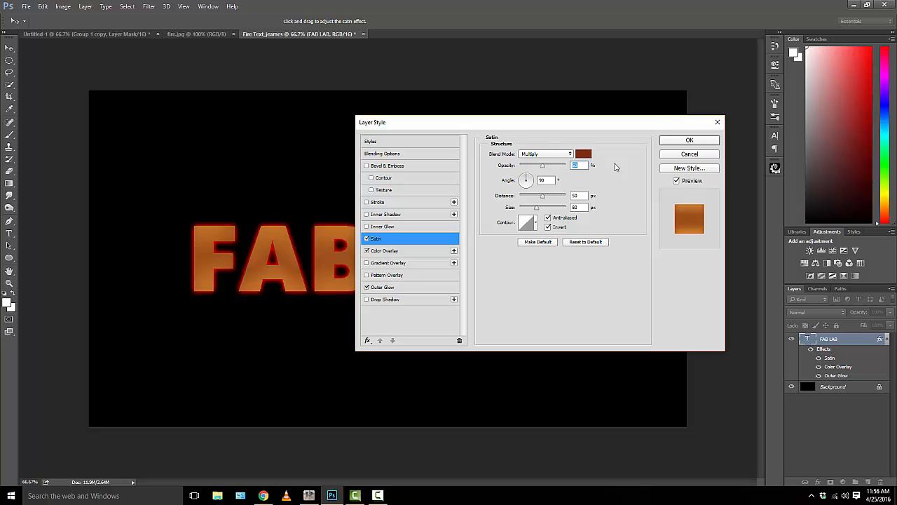
# - Set the satin effect's opacity to 100% and its angle to 20°
pyautogui.moveTo(543, 166); pyautogui.dragTo(573, 166)
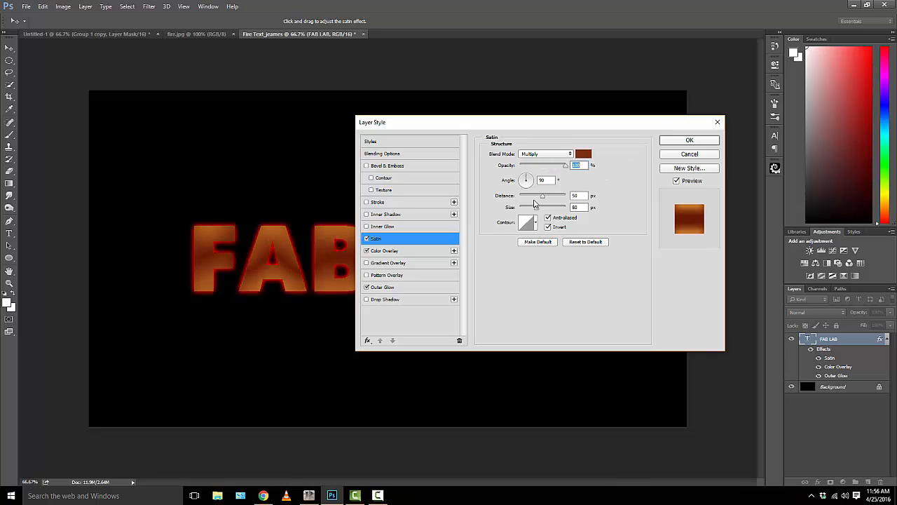
pyautogui.click(542, 181)
pyautogui.write('19')
pyautogui.press('Return')
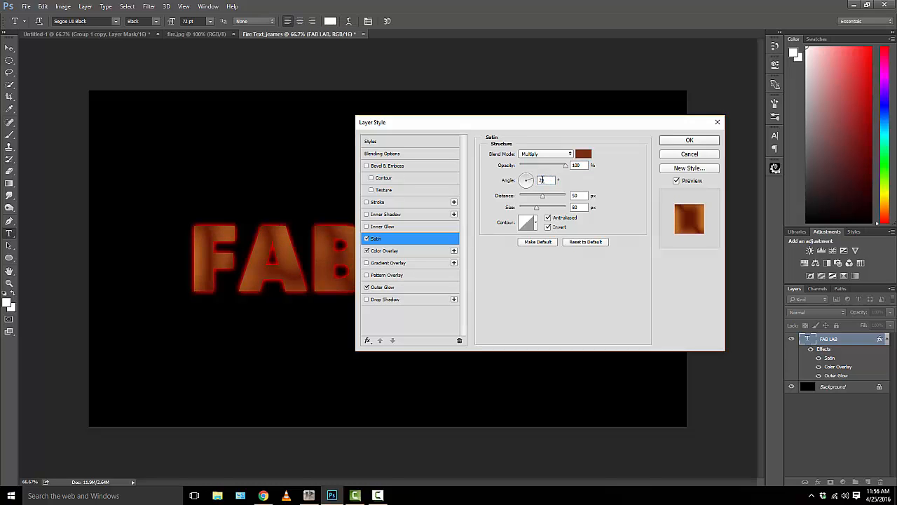
# - Reopen the FAB LAB layer's Satin settings and set the distance to 10 px and the size to 15 px
pyautogui.doubleClick(828, 338)
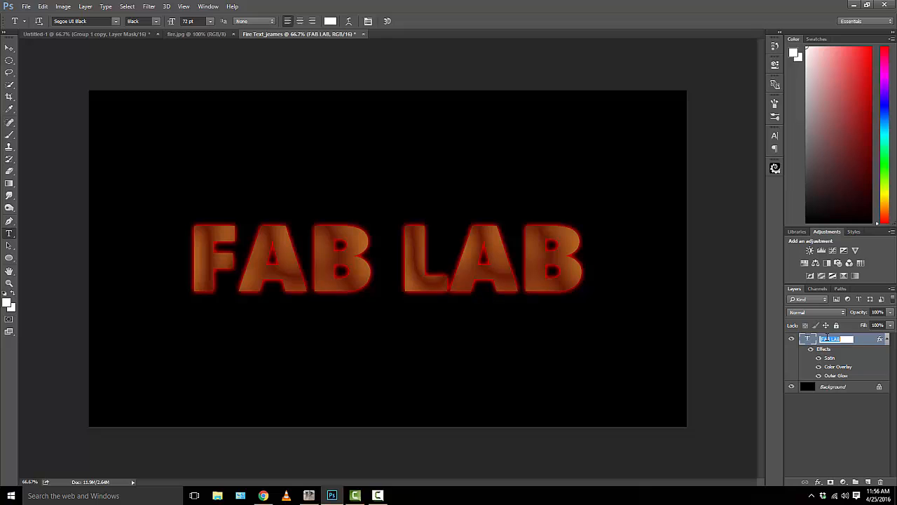
pyautogui.doubleClick(864, 341)
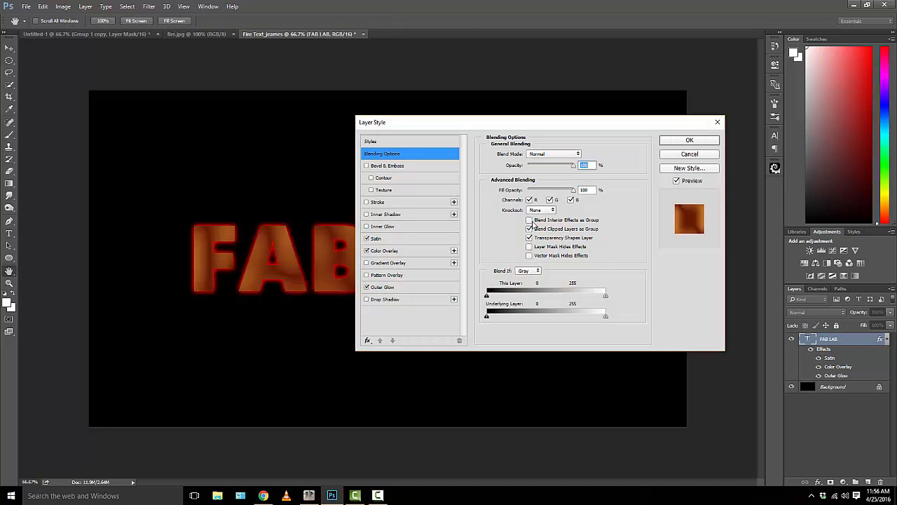
pyautogui.click(412, 239)
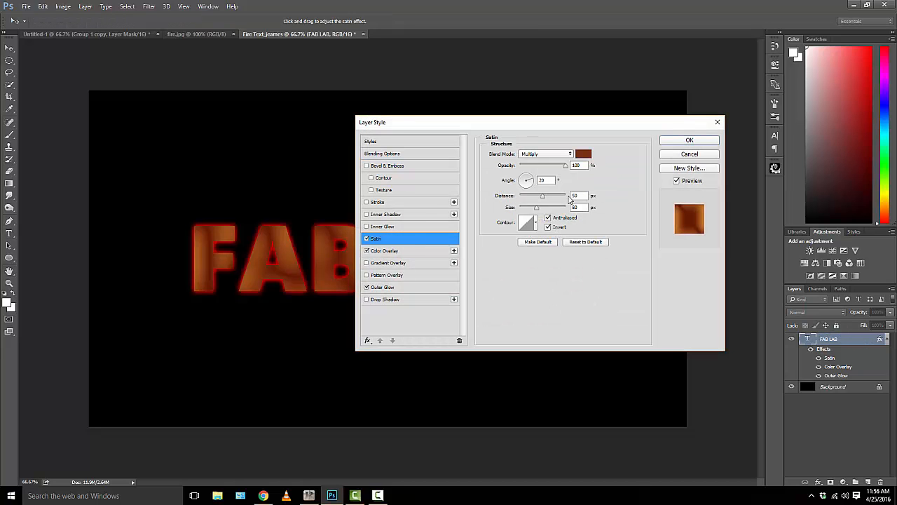
pyautogui.click(581, 196)
pyautogui.write('10')
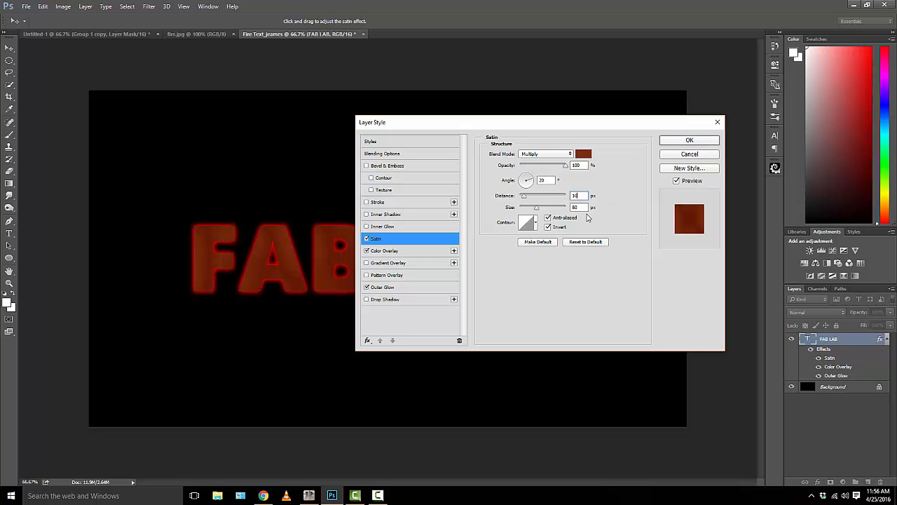
pyautogui.press('Tab')
pyautogui.write('15')
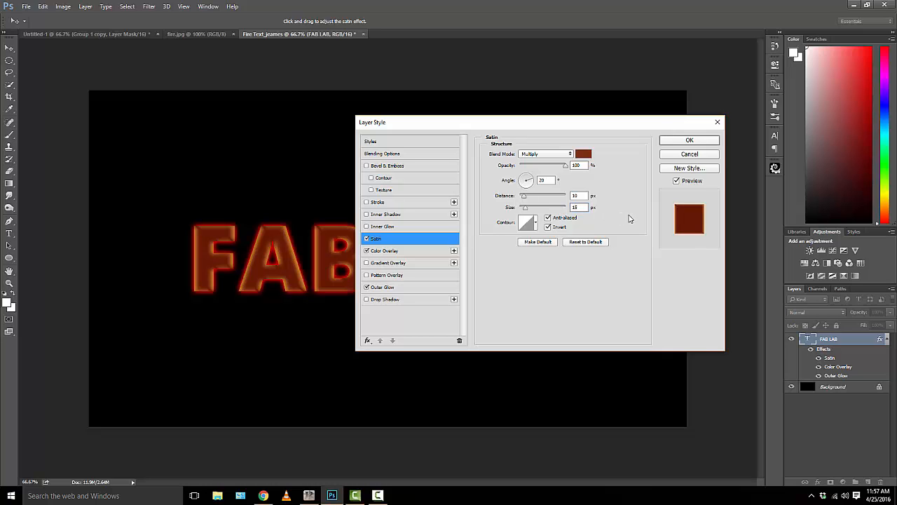
pyautogui.press('F9')
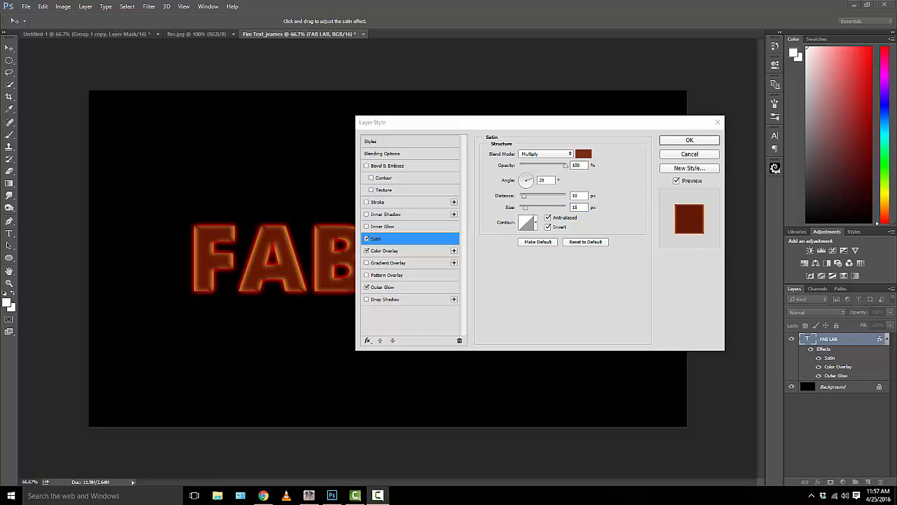
# - Add an Inner Glow effect to the FAB LAB layer with Color Dodge blending and 100% opacity
pyautogui.click(365, 227)
pyautogui.click(366, 227)
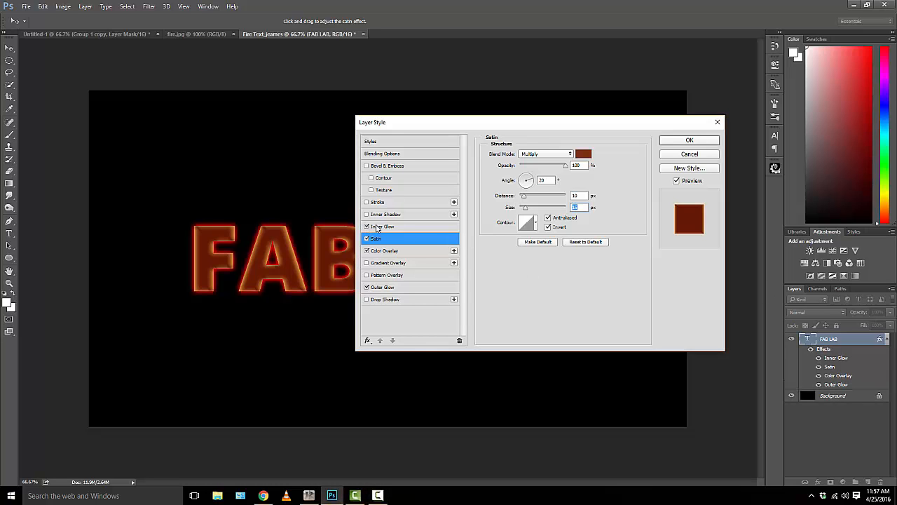
pyautogui.click(377, 227)
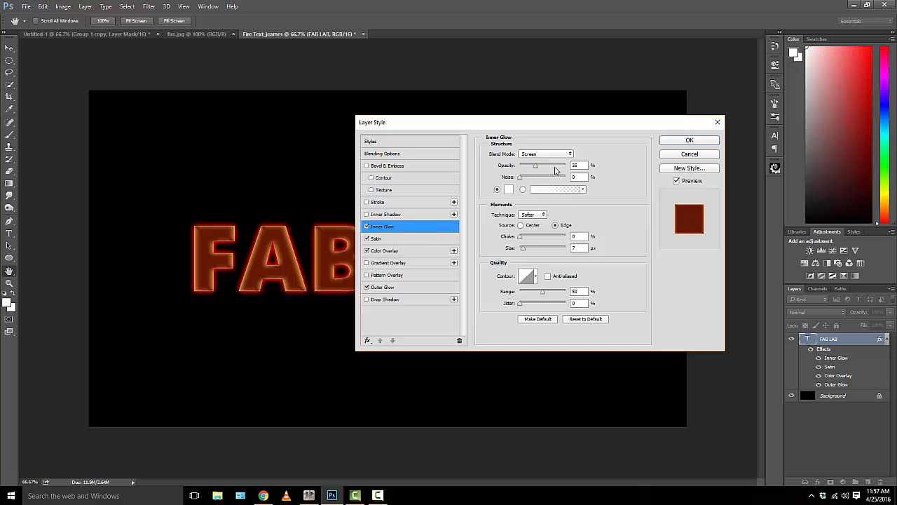
pyautogui.click(558, 154)
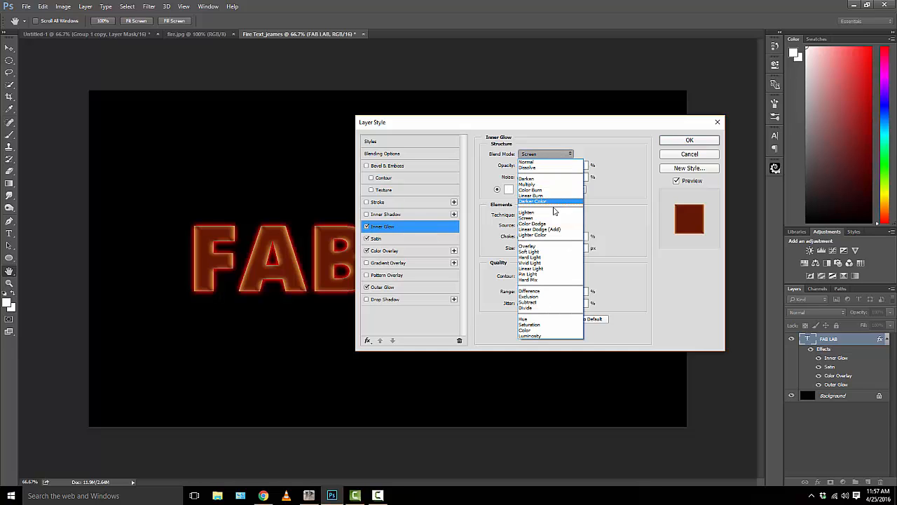
pyautogui.click(554, 225)
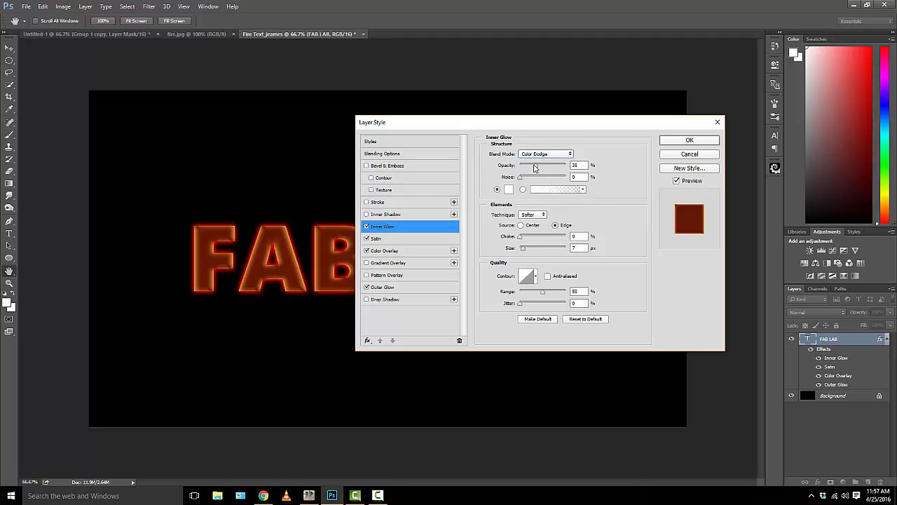
pyautogui.moveTo(535, 167); pyautogui.dragTo(564, 167)
pyautogui.doubleClick(577, 166)
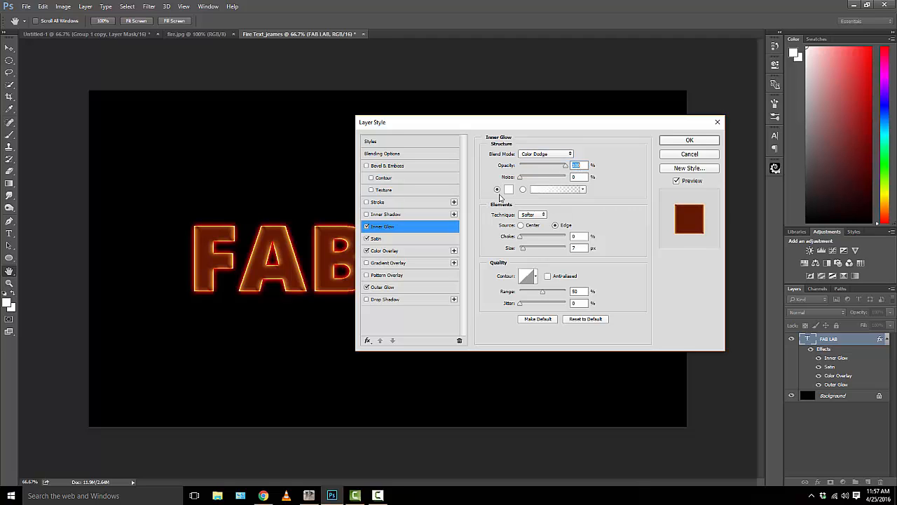
# - Set the inner glow's colour to golden yellow with RGB 205, 158, 44 (cd9e2c)
pyautogui.click(508, 189)
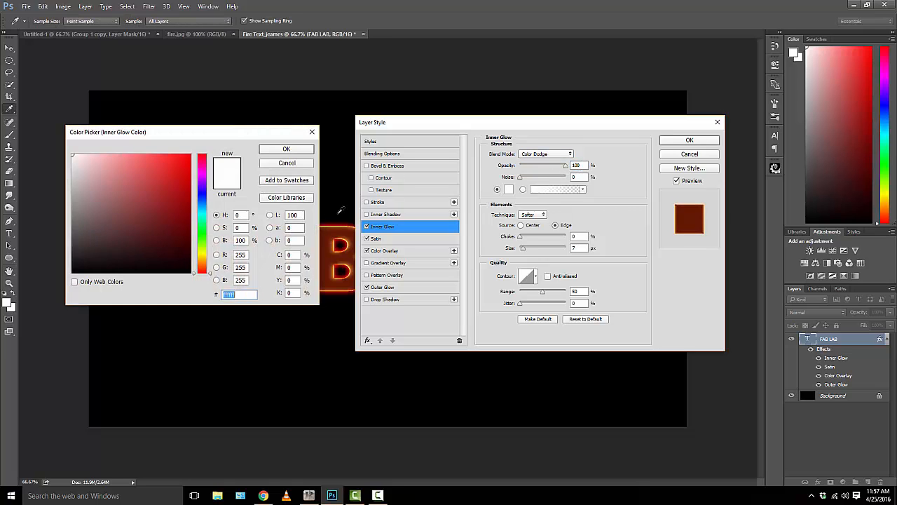
pyautogui.click(204, 254)
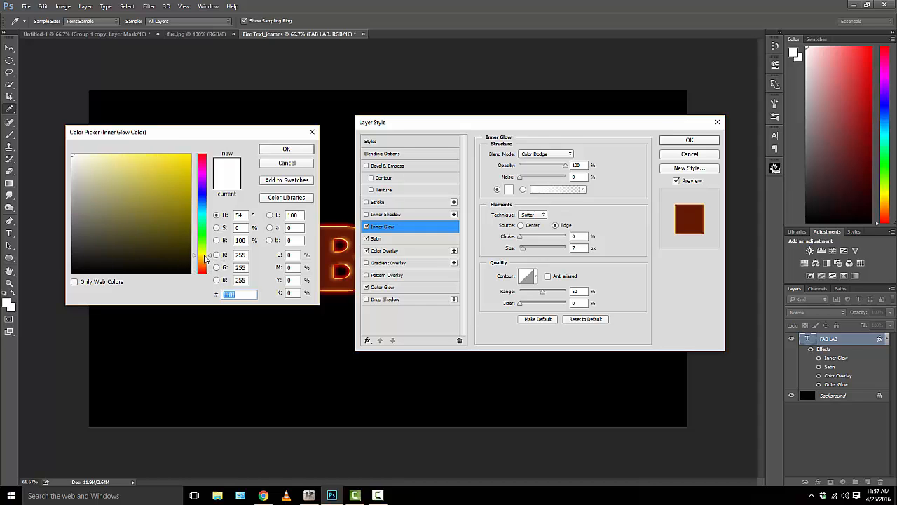
pyautogui.moveTo(204, 257); pyautogui.dragTo(204, 259)
pyautogui.moveTo(204, 258); pyautogui.dragTo(205, 260)
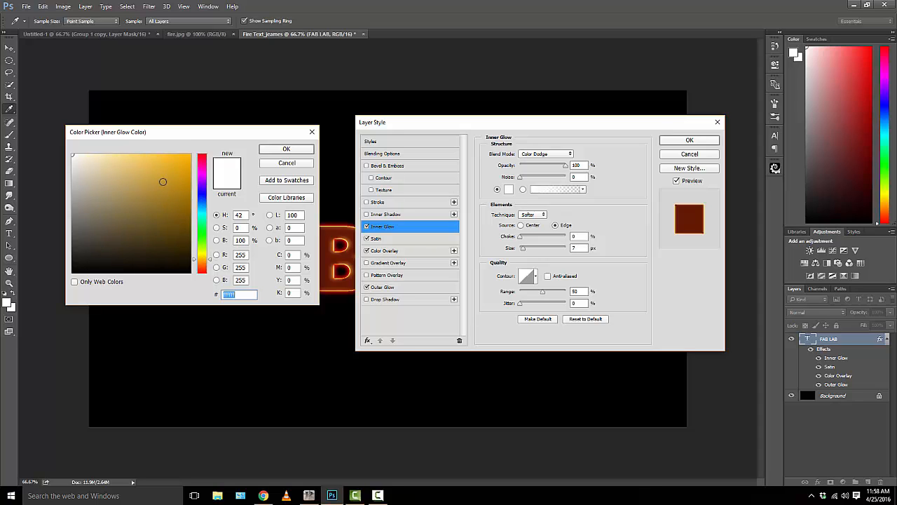
pyautogui.click(163, 177)
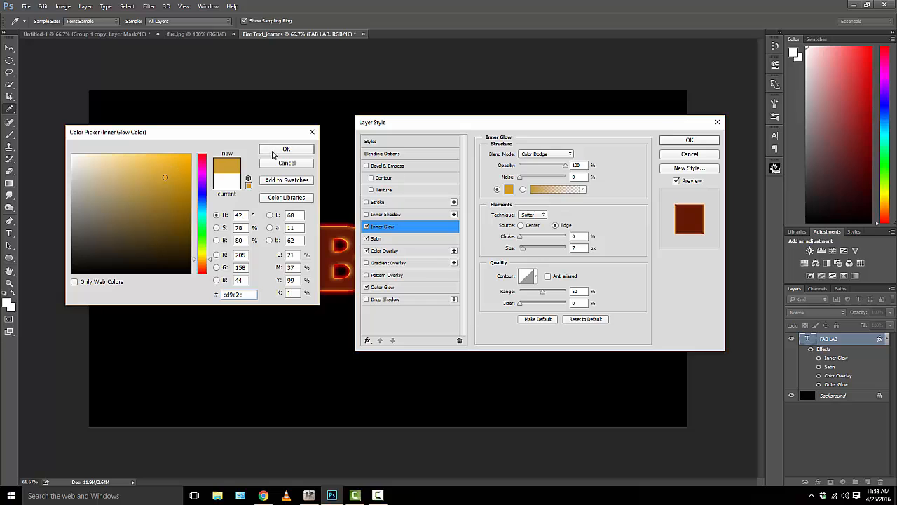
pyautogui.click(273, 152)
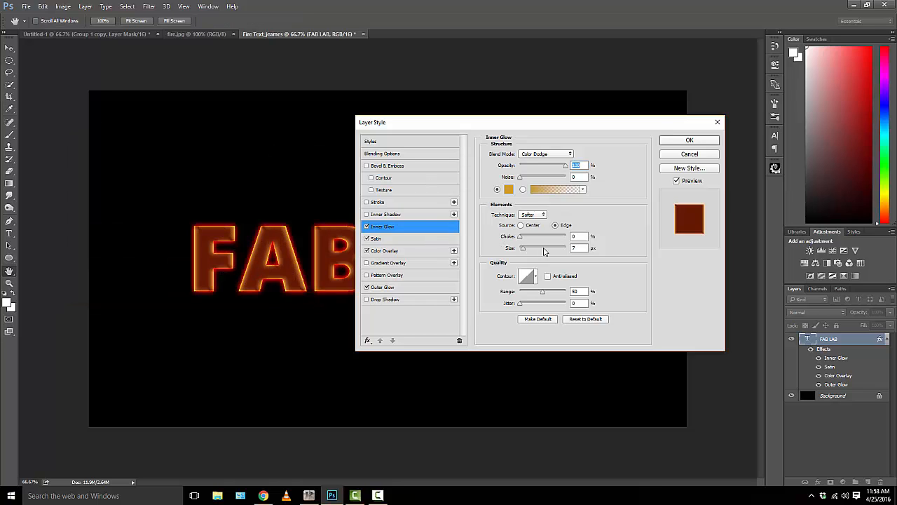
# - Set the inner glow's size to 12 px and apply the layer style to the FAB LAB text
pyautogui.doubleClick(583, 247)
pyautogui.write('15')
pyautogui.press('BackSpace')
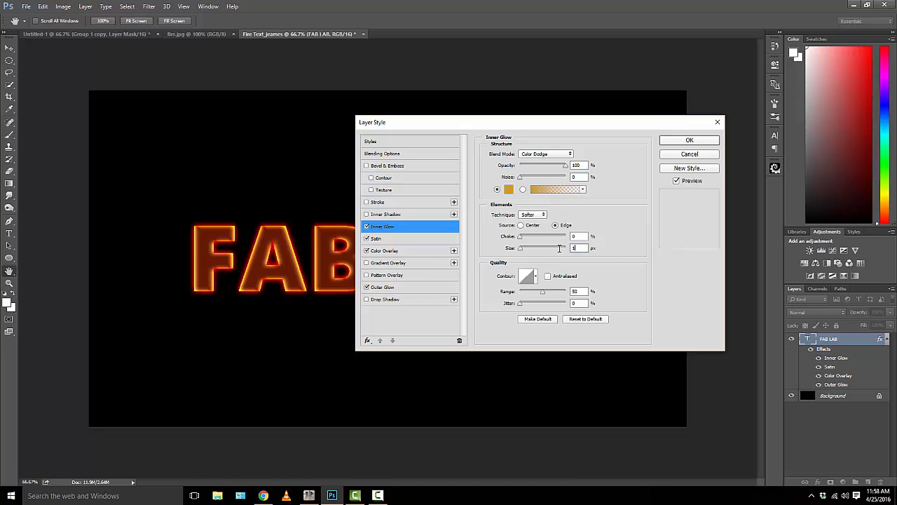
pyautogui.write('2')
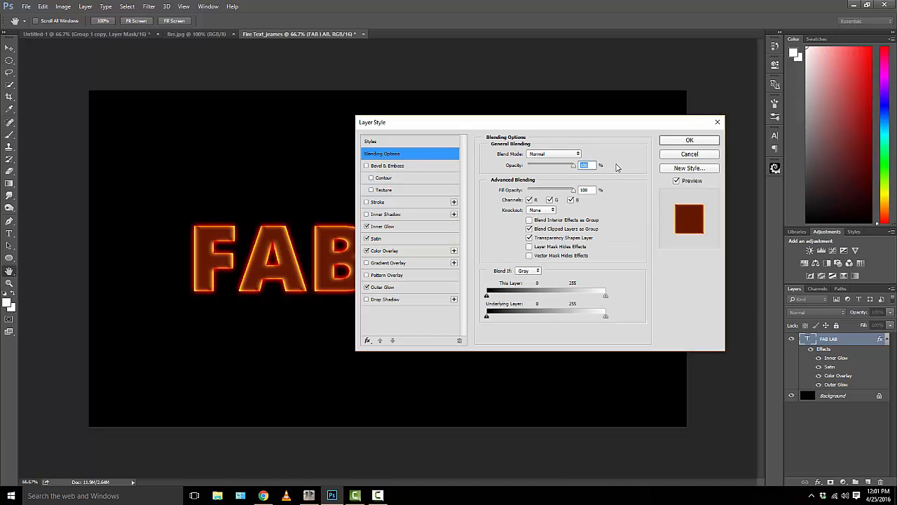
pyautogui.click(689, 140)
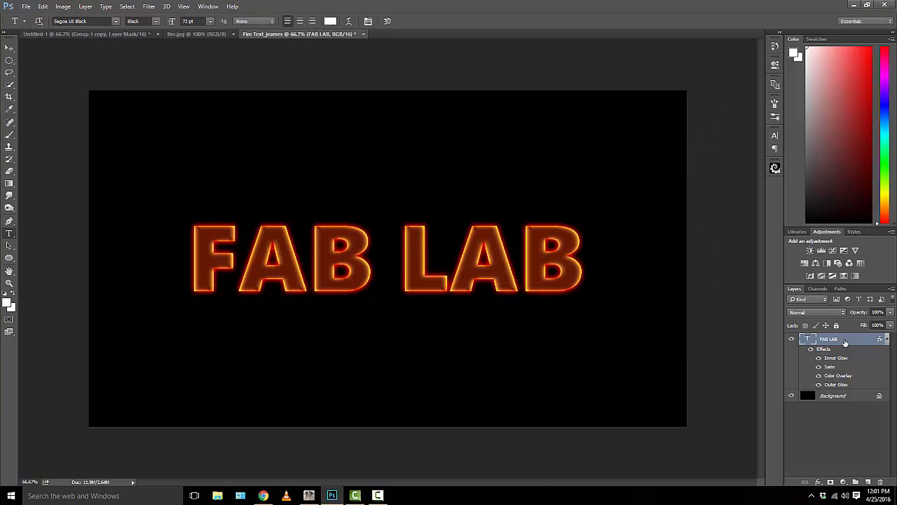
# - Rasterize the FAB LAB type layer and distort it with the ZigZag filter using 4 ridges and the Pond Ripples style
pyautogui.rightClick(845, 342)
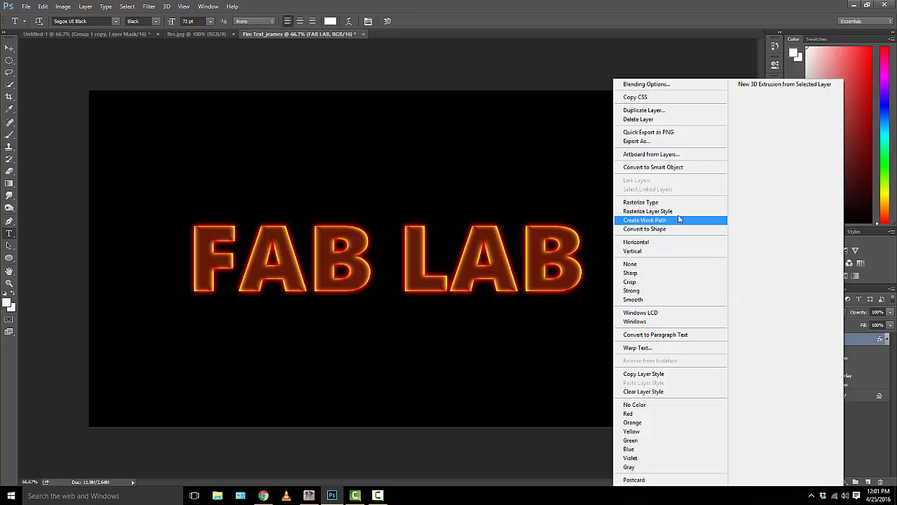
pyautogui.click(677, 206)
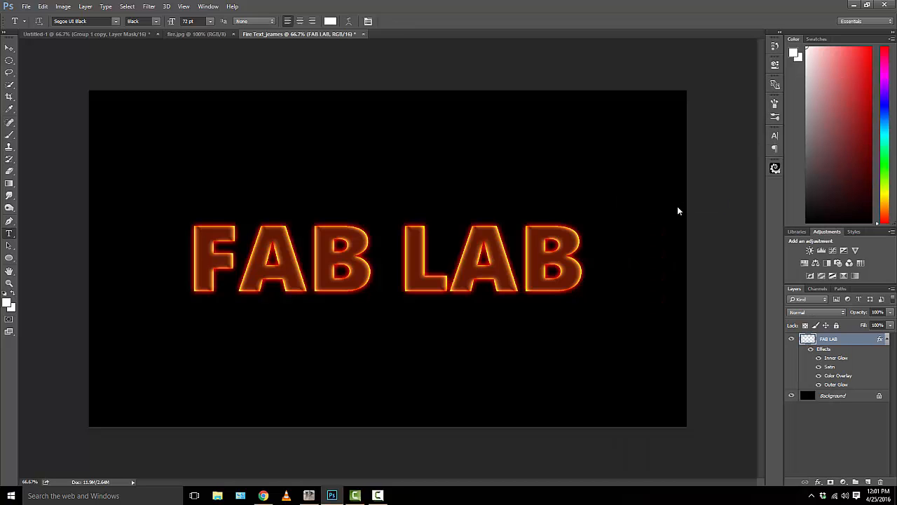
pyautogui.click(149, 7)
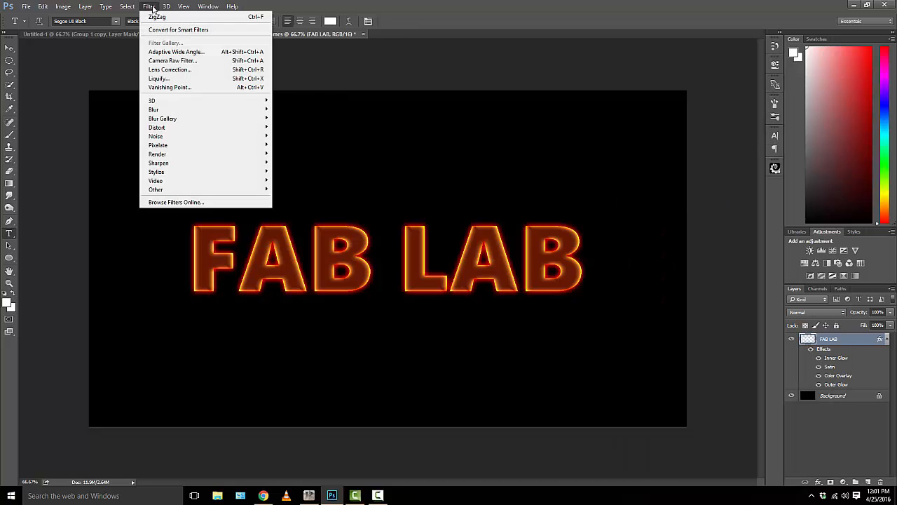
pyautogui.moveTo(239, 127)
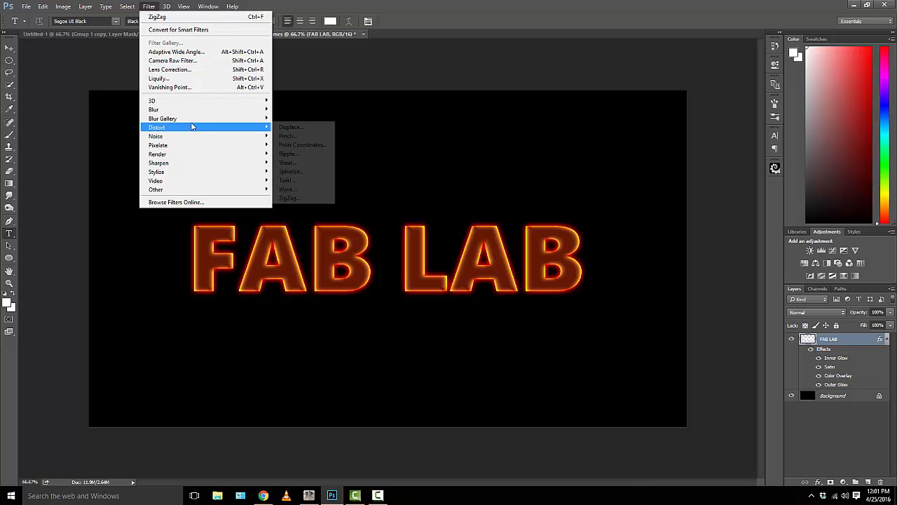
pyautogui.click(313, 198)
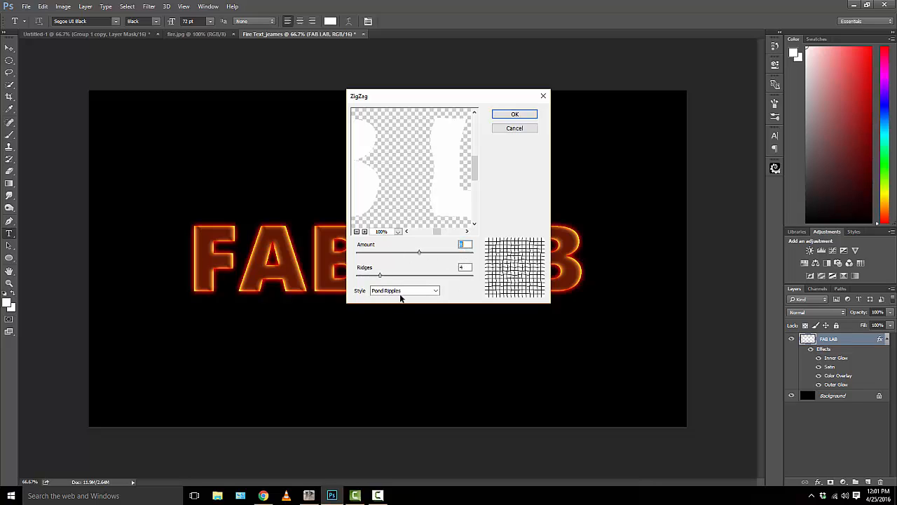
pyautogui.click(516, 115)
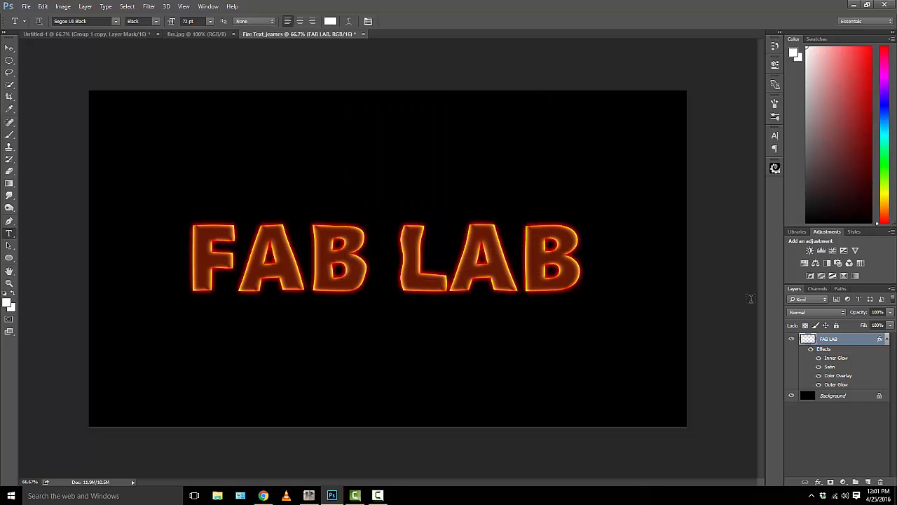
# - Activate the Gradient tool
pyautogui.press('g')
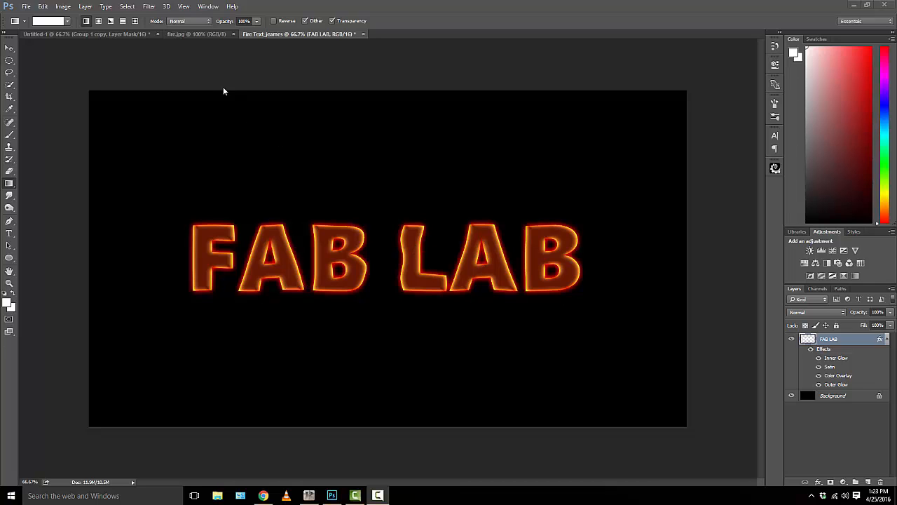
# - Copy the fire.jpg image into the Fire Text document, accept the differing bit depth, and place it over the word FAB
pyautogui.click(197, 34)
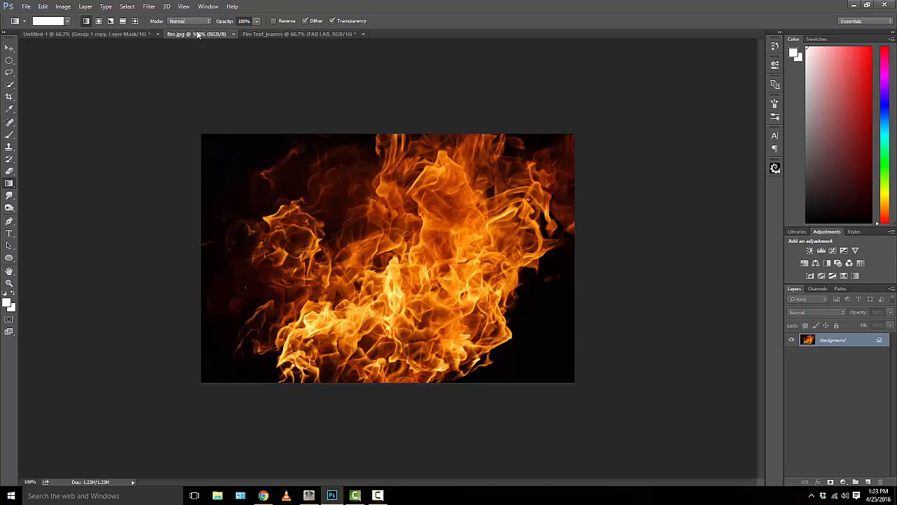
pyautogui.press('v')
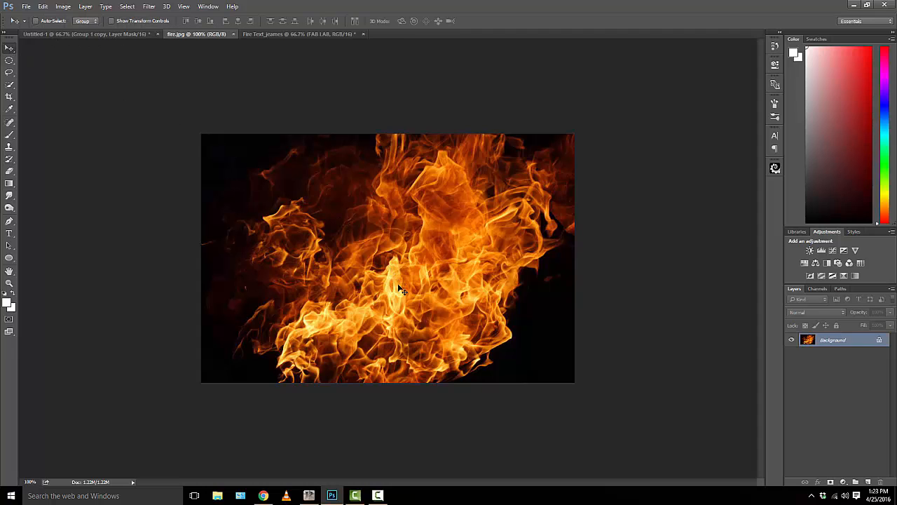
pyautogui.moveTo(401, 289); pyautogui.dragTo(283, 250)
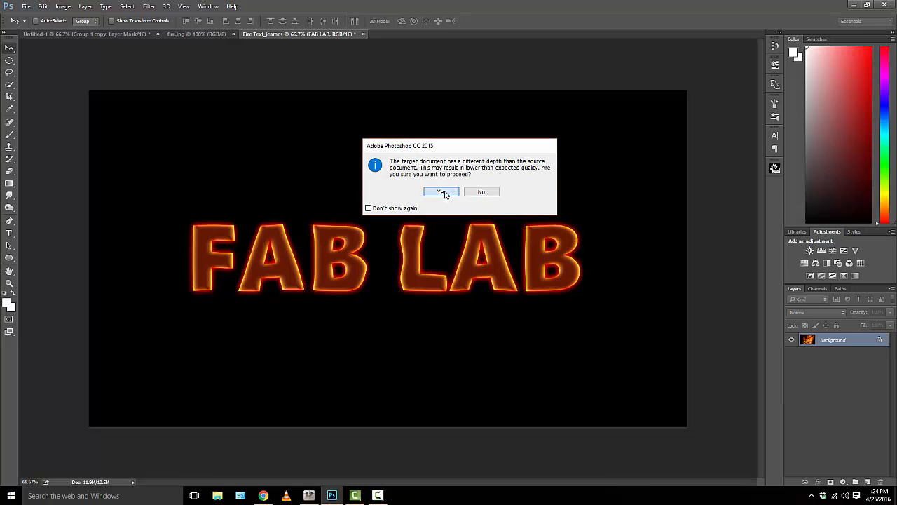
pyautogui.click(441, 192)
pyautogui.moveTo(305, 214)
pyautogui.mouseDown()
pyautogui.moveTo(309, 240)
pyautogui.moveTo(279, 237)
pyautogui.moveTo(311, 227)
pyautogui.mouseUp()
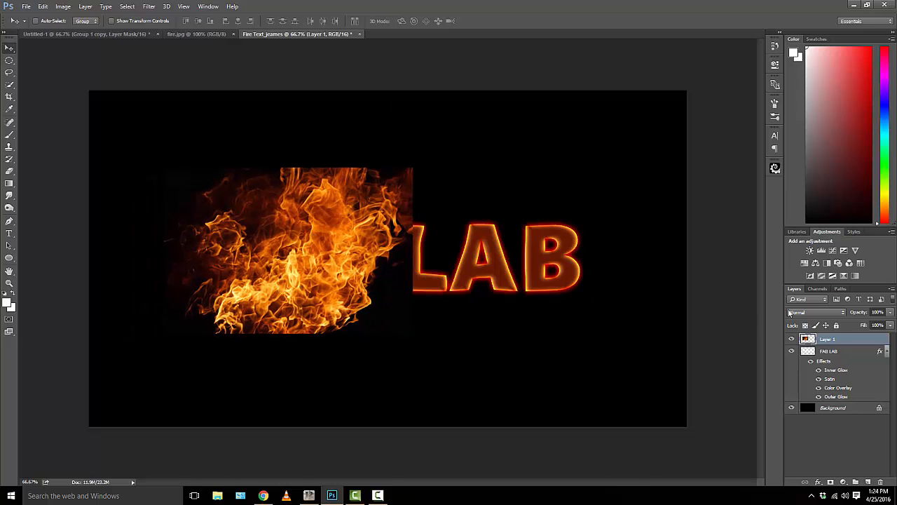
# - Load the green channel as a selection and copy the selected flames from Layer 1 to a new layer
pyautogui.click(818, 291)
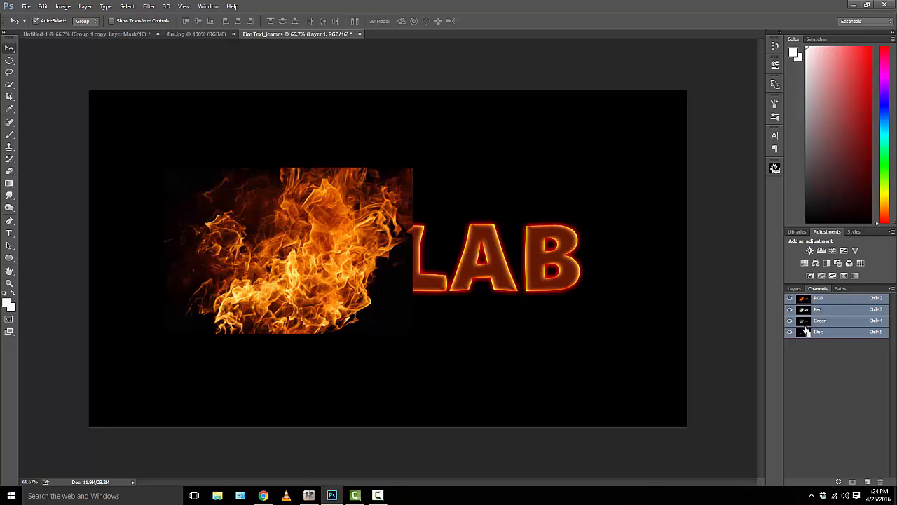
pyautogui.keyDown('ctrl'); pyautogui.click(805, 322); pyautogui.keyUp('ctrl')
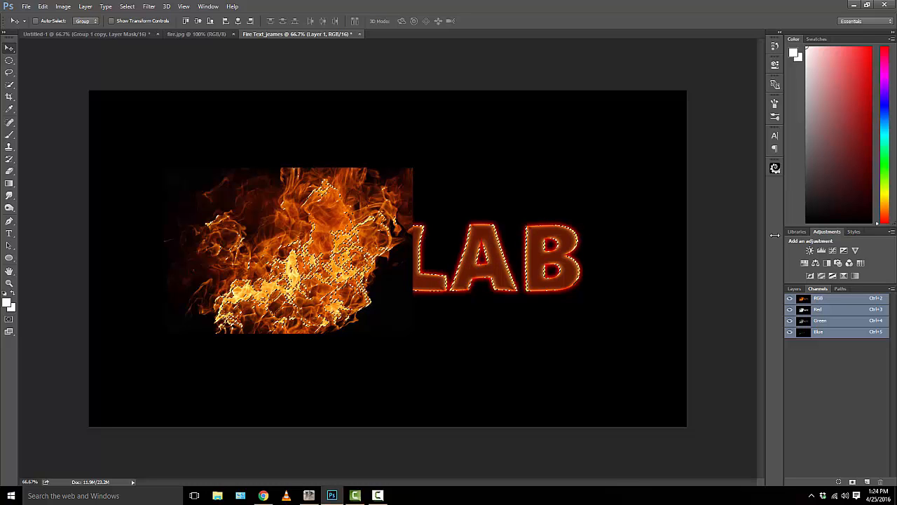
pyautogui.click(794, 289)
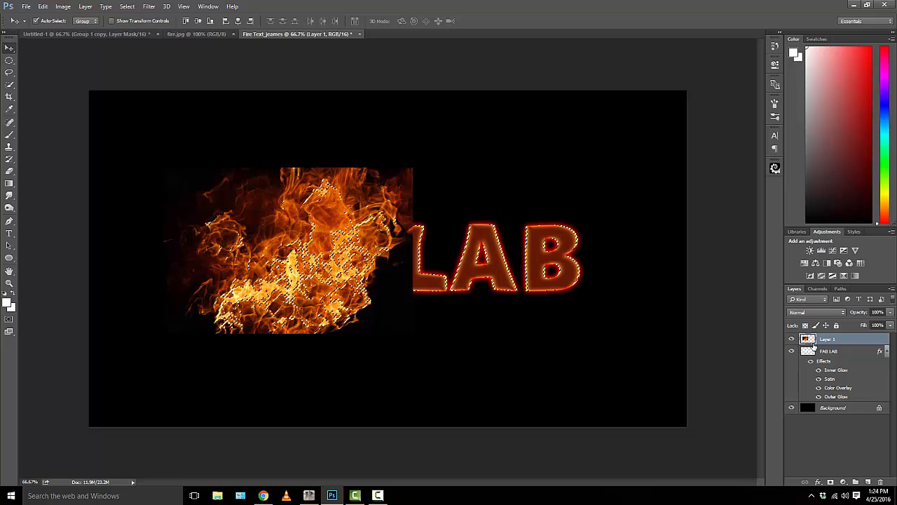
pyautogui.hotkey('ctrl', 'j')
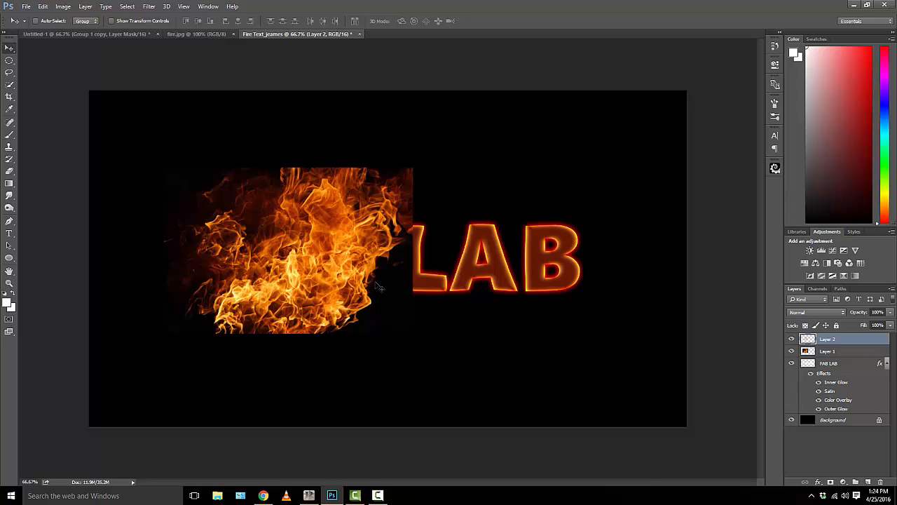
# - Delete the full fire image on Layer 1 and position the extracted flames over the word FAB
pyautogui.moveTo(363, 270); pyautogui.dragTo(586, 311)
pyautogui.moveTo(832, 357); pyautogui.dragTo(877, 482)
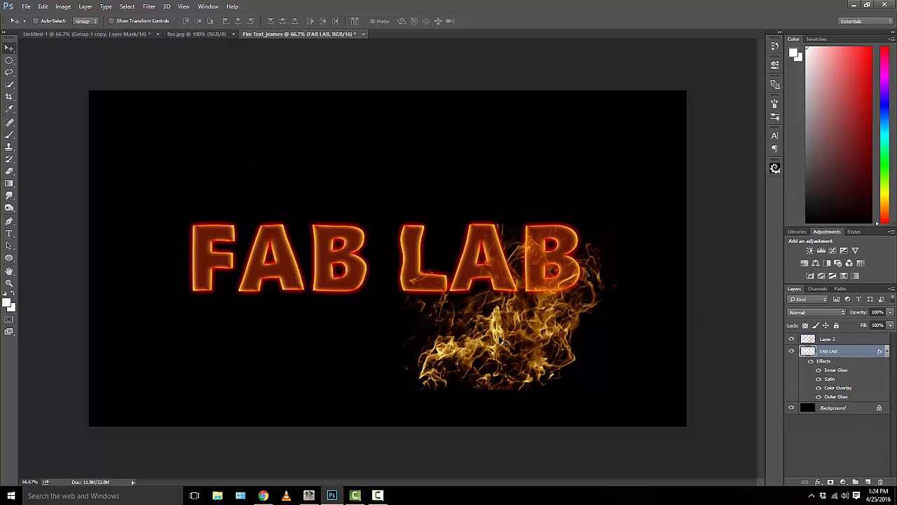
pyautogui.moveTo(501, 339); pyautogui.dragTo(369, 263)
pyautogui.hotkey('ctrl', 'z')
pyautogui.click(848, 339)
pyautogui.moveTo(498, 314); pyautogui.dragTo(298, 254)
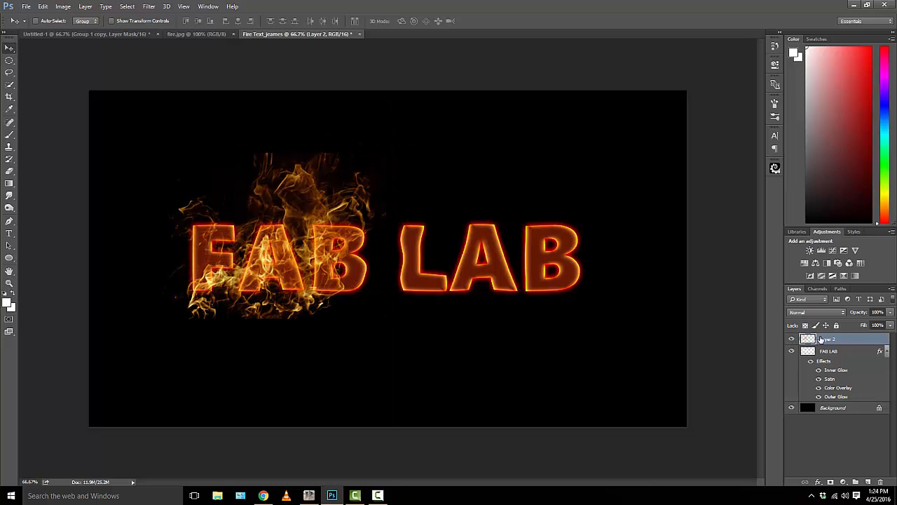
# - Rename the extracted flames layer as Fire and shift it slightly lower over the word FAB
pyautogui.doubleClick(827, 338)
pyautogui.write('Fire')
pyautogui.press('Return')
pyautogui.moveTo(291, 238); pyautogui.dragTo(294, 249)
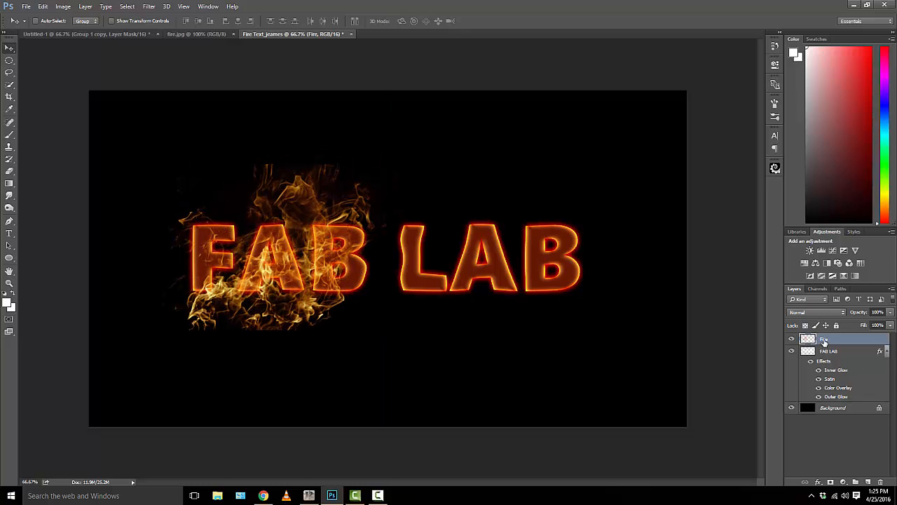
# - Duplicate the Fire layer twice and move the topmost copy over the word LAB
pyautogui.moveTo(824, 342); pyautogui.dragTo(870, 477)
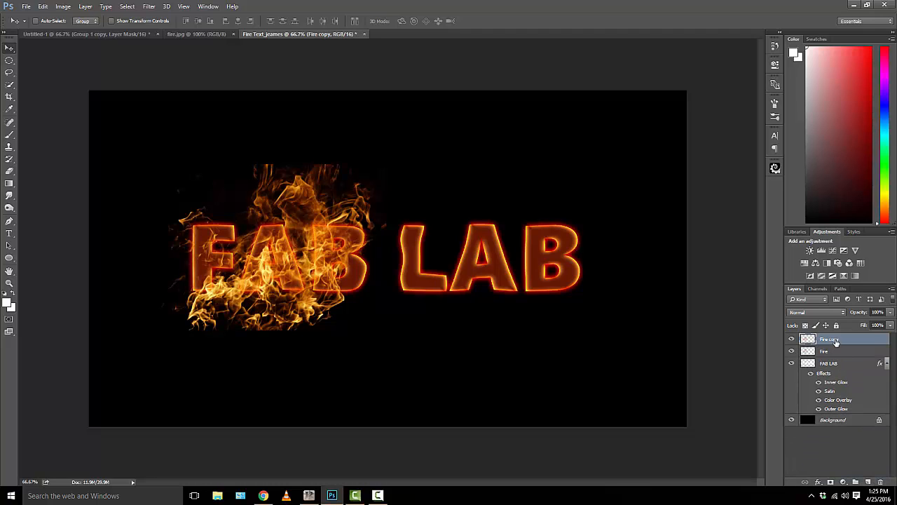
pyautogui.moveTo(836, 341); pyautogui.dragTo(867, 482)
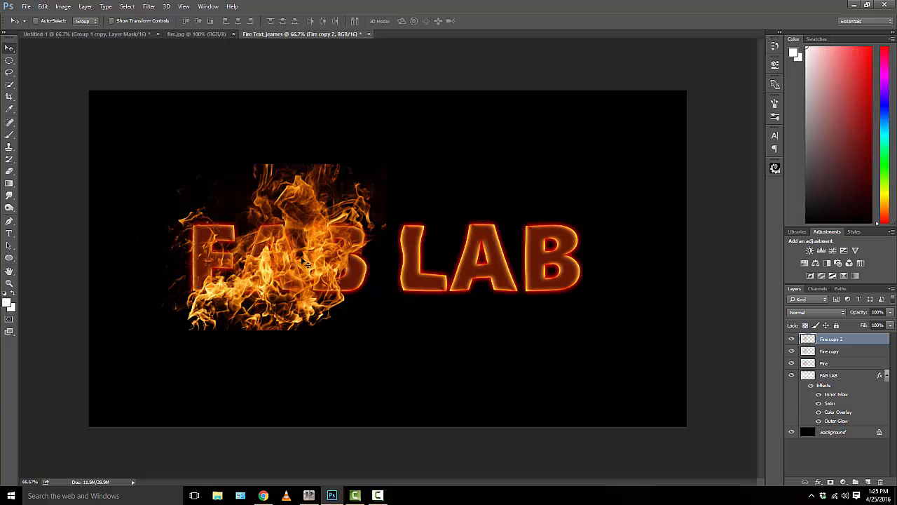
pyautogui.moveTo(305, 264); pyautogui.dragTo(556, 271)
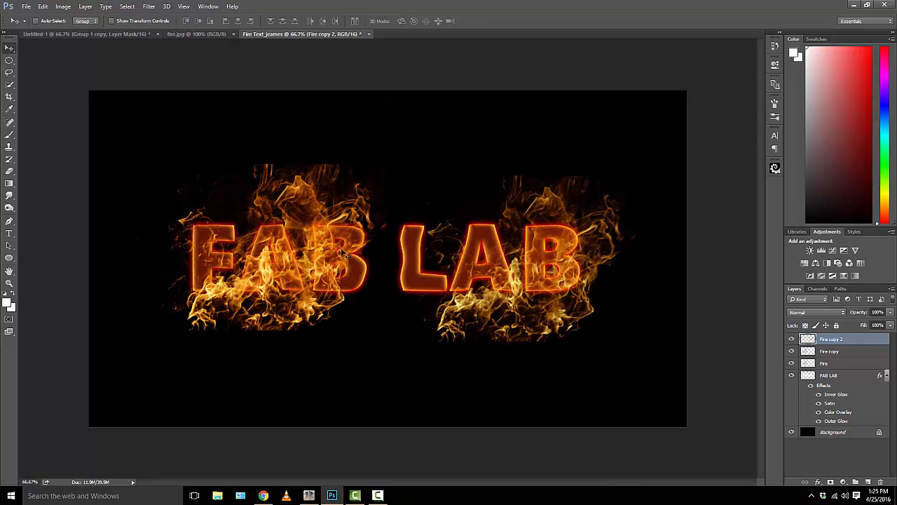
pyautogui.moveTo(340, 248); pyautogui.dragTo(278, 263)
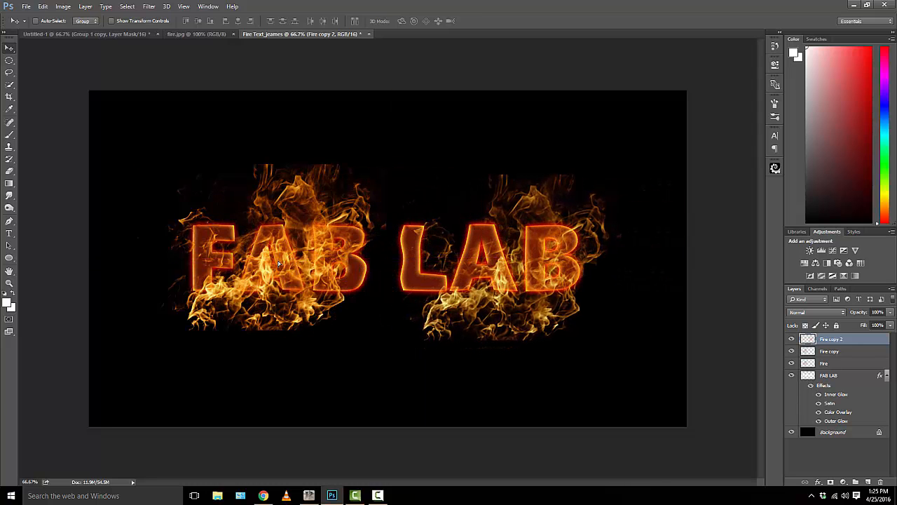
# - Free-transform the Fire copy 2 flames to about 130% width, rotate them about 177°, and position them rising above the word LAB
pyautogui.hotkey('ctrl', 't')
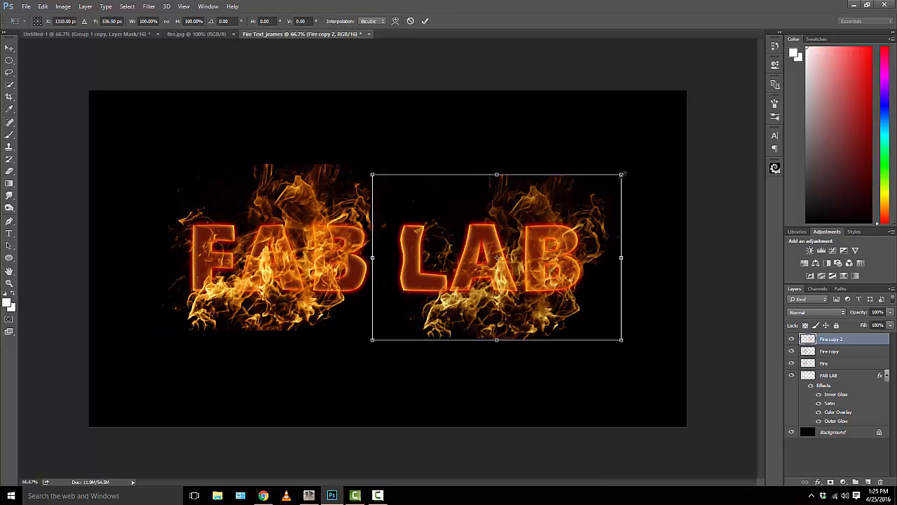
pyautogui.moveTo(627, 169); pyautogui.dragTo(459, 303)
pyautogui.moveTo(475, 257); pyautogui.dragTo(495, 257)
pyautogui.moveTo(637, 232); pyautogui.dragTo(710, 211)
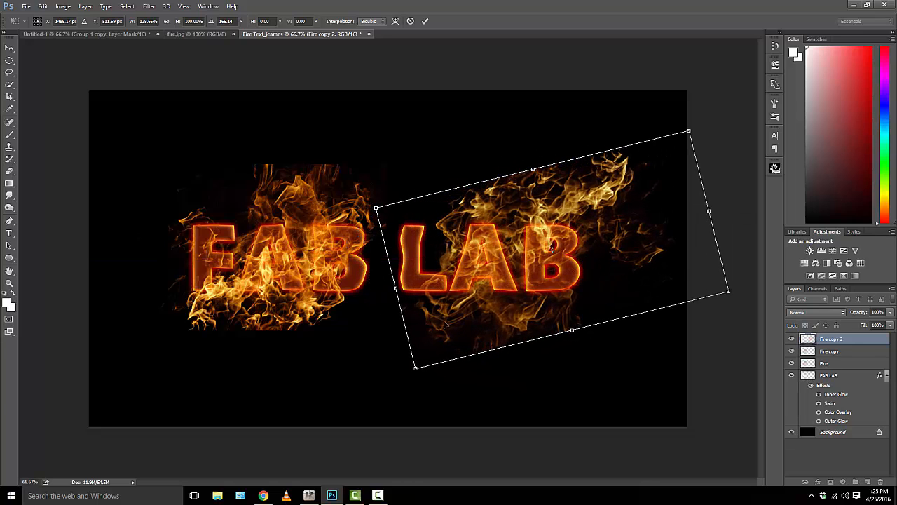
pyautogui.moveTo(460, 297); pyautogui.dragTo(429, 322)
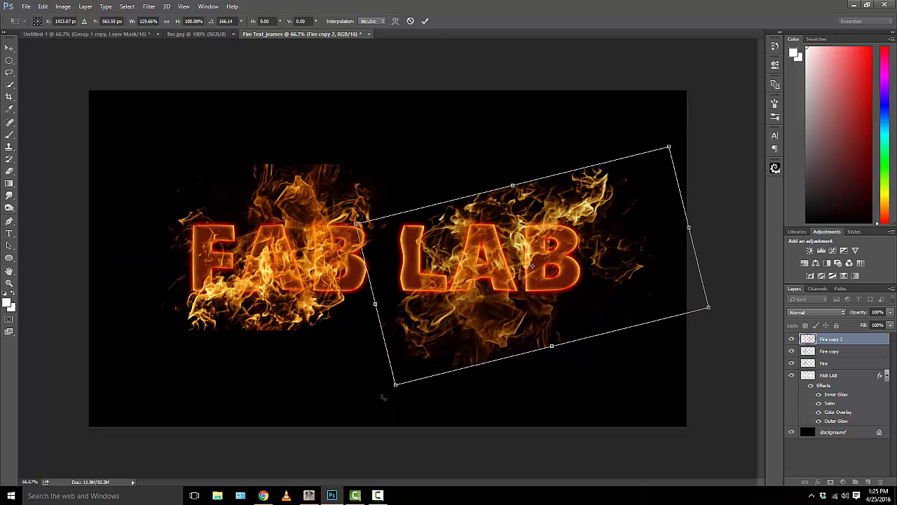
pyautogui.moveTo(384, 397); pyautogui.dragTo(357, 367)
pyautogui.moveTo(450, 316); pyautogui.dragTo(478, 272)
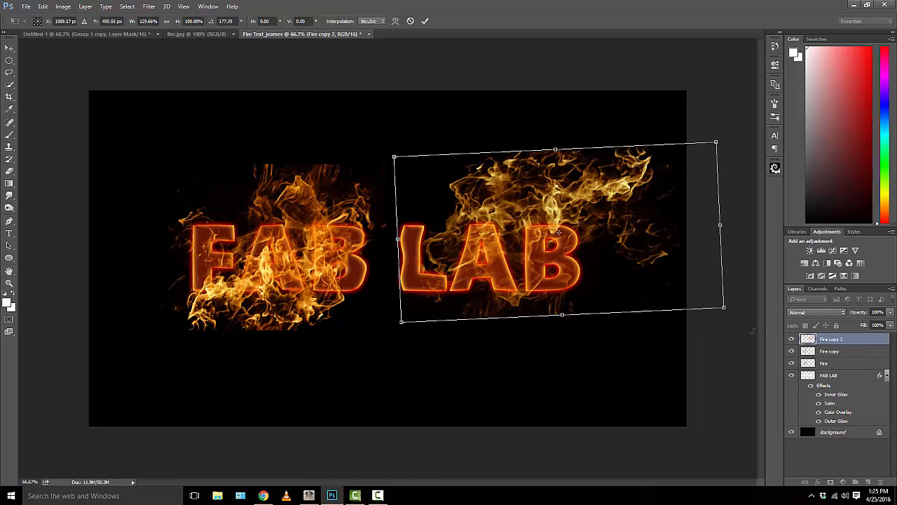
# - Set the Fire copy 2 layer's opacity to 76% and apply its transformation
pyautogui.click(889, 313)
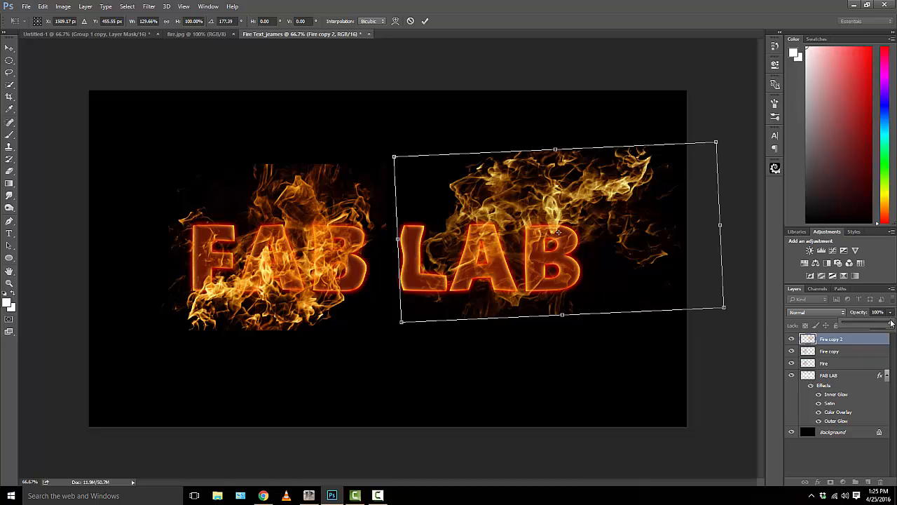
pyautogui.moveTo(892, 324); pyautogui.dragTo(880, 324)
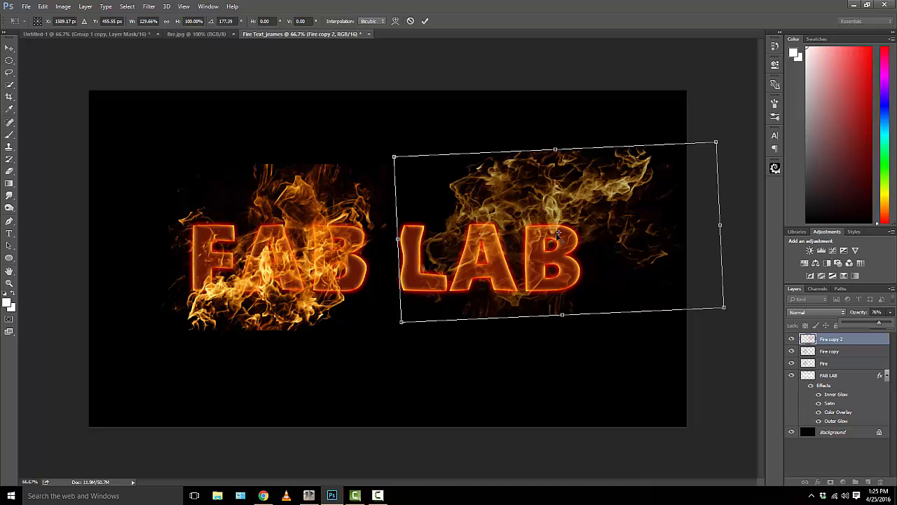
pyautogui.click(558, 234)
pyautogui.press('Return')
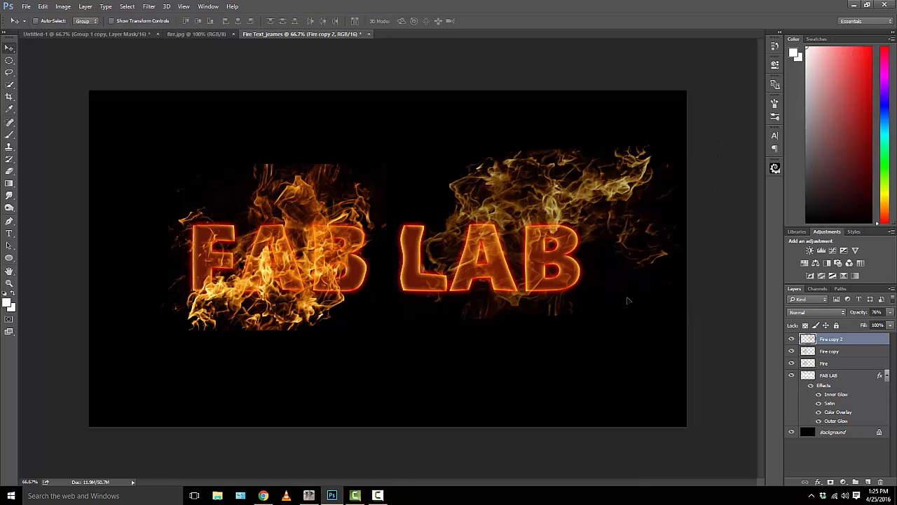
# - Move the Fire copy flames between the two words, rotate them about 114°, and scale them to about 104% width and 80% height
pyautogui.click(830, 351)
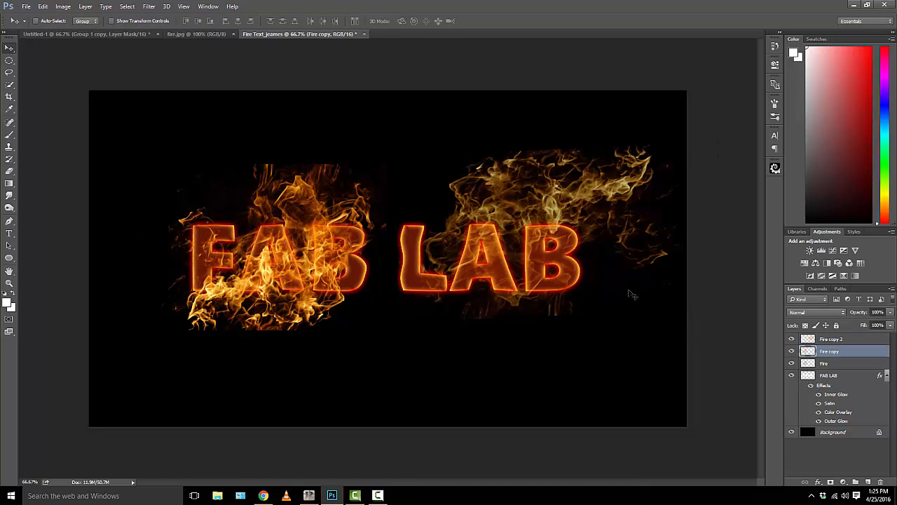
pyautogui.moveTo(302, 261); pyautogui.dragTo(420, 259)
pyautogui.hotkey('ctrl', 't')
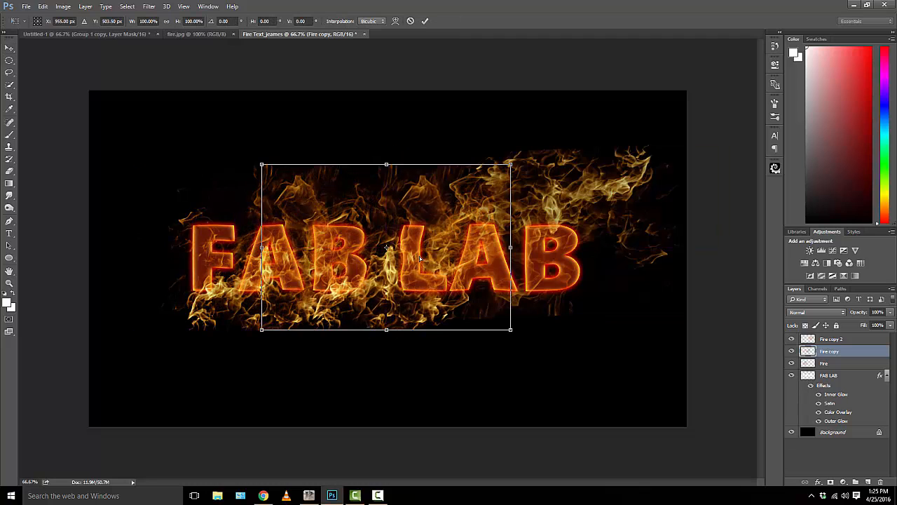
pyautogui.moveTo(527, 150); pyautogui.dragTo(429, 246)
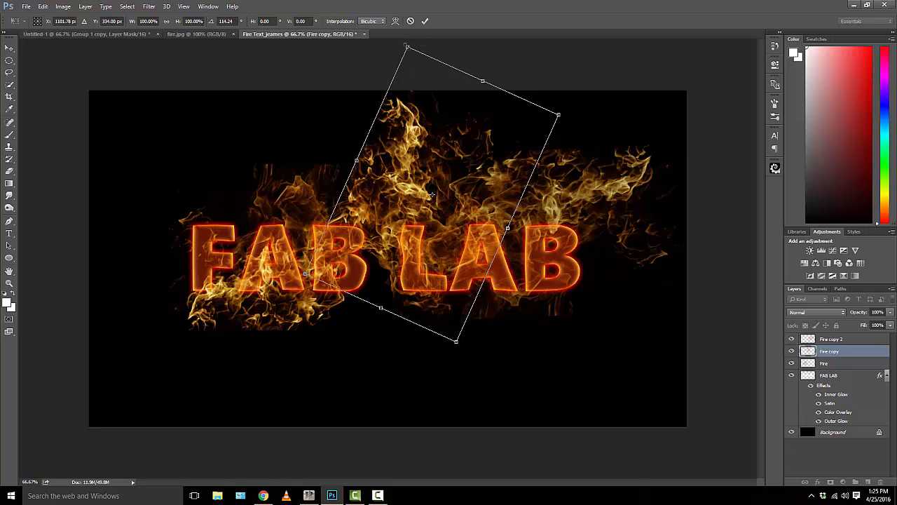
pyautogui.moveTo(409, 47); pyautogui.dragTo(443, 51)
pyautogui.moveTo(433, 218); pyautogui.dragTo(408, 212)
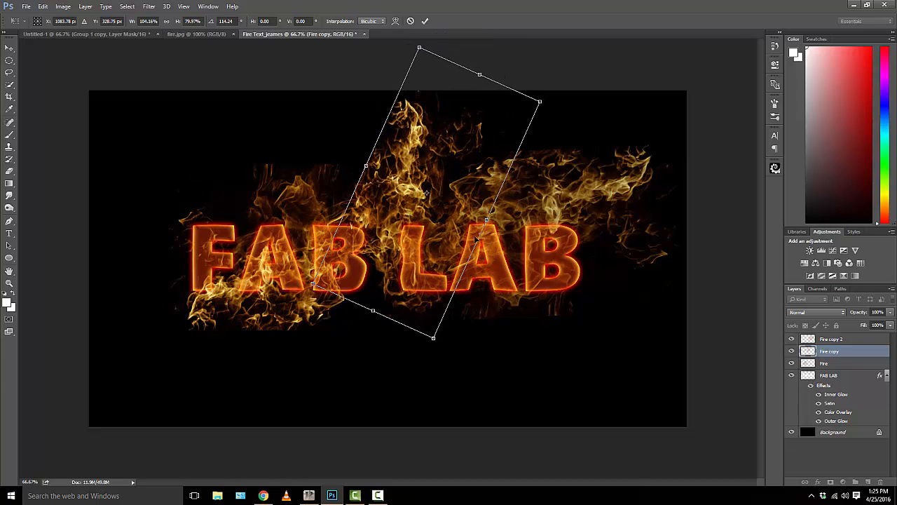
# - Set the Fire copy layer's opacity to 84% and apply its transformation
pyautogui.click(889, 315)
pyautogui.click(879, 324)
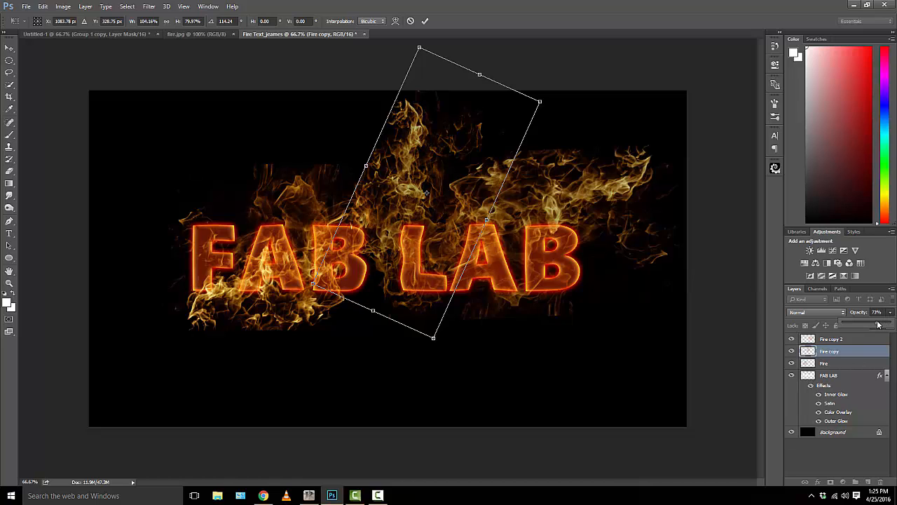
pyautogui.moveTo(882, 324); pyautogui.dragTo(884, 324)
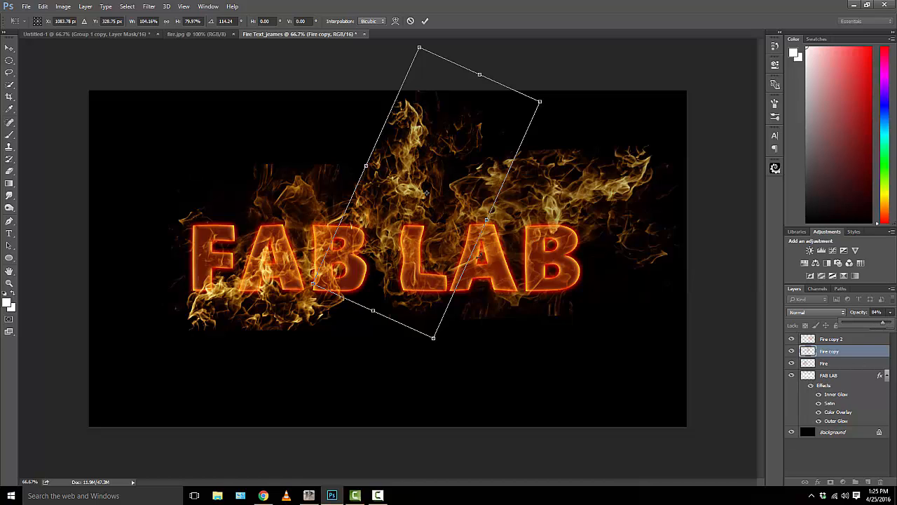
pyautogui.click(680, 314)
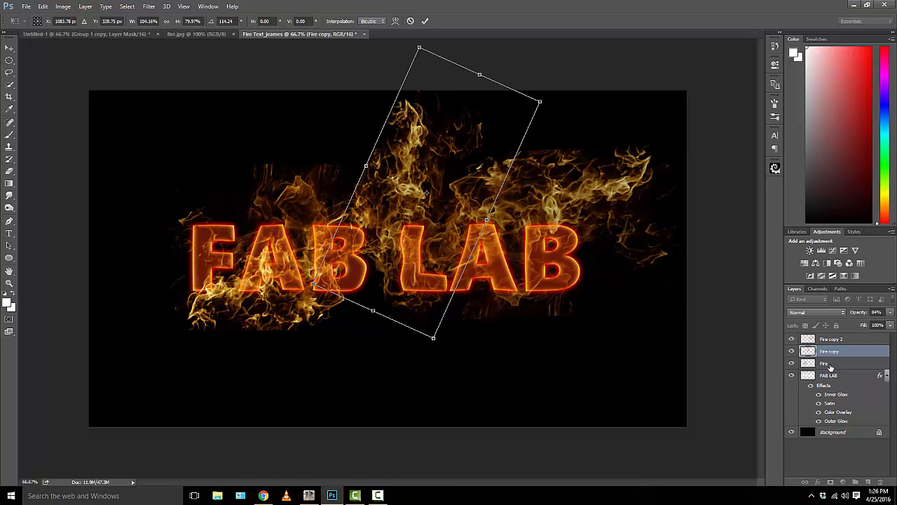
pyautogui.press('Return')
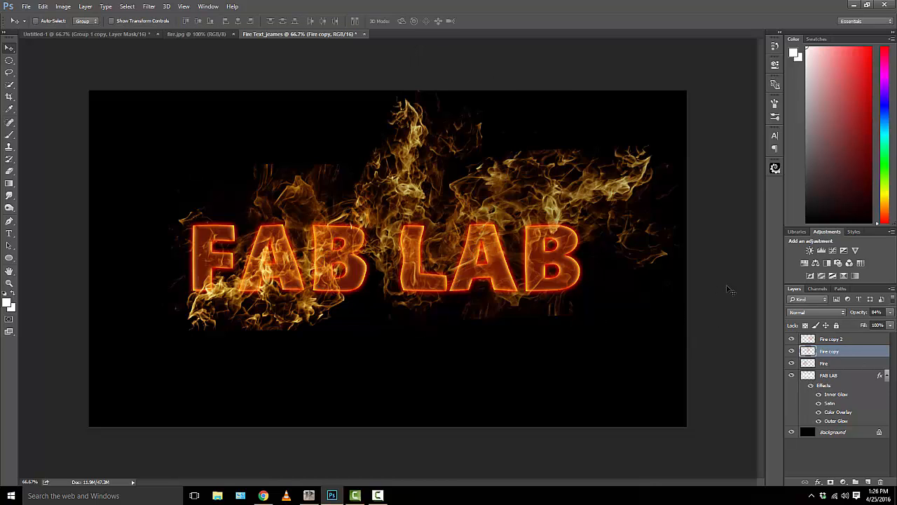
# - Move the Fire layer's flames higher over the word FAB and set the layer's opacity to 76%
pyautogui.click(831, 364)
pyautogui.moveTo(257, 298); pyautogui.dragTo(238, 262)
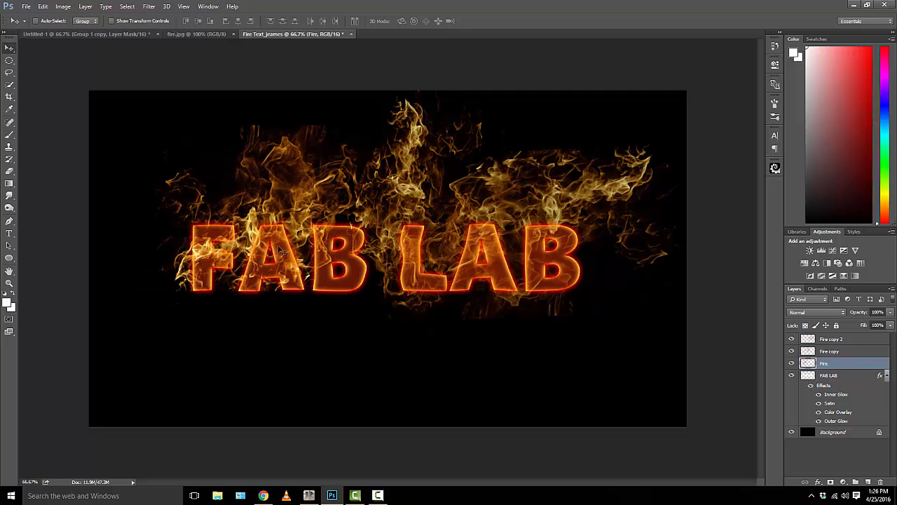
pyautogui.click(890, 312)
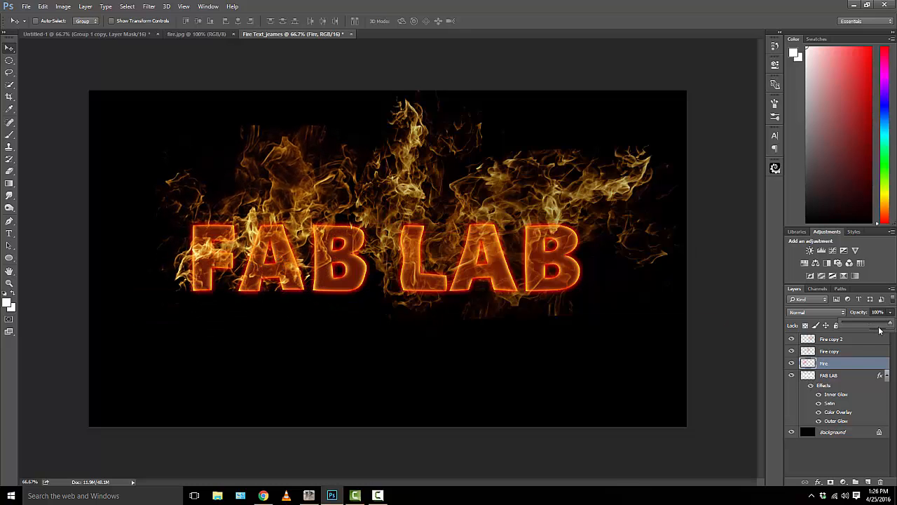
pyautogui.moveTo(888, 325); pyautogui.dragTo(879, 324)
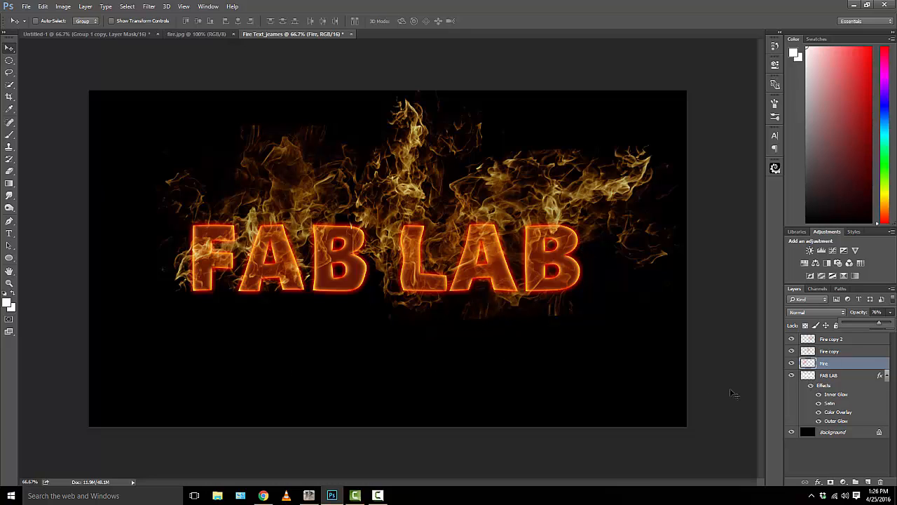
# - Group the Fire copy 2, Fire copy, Fire and FAB LAB layers together
pyautogui.click(833, 341)
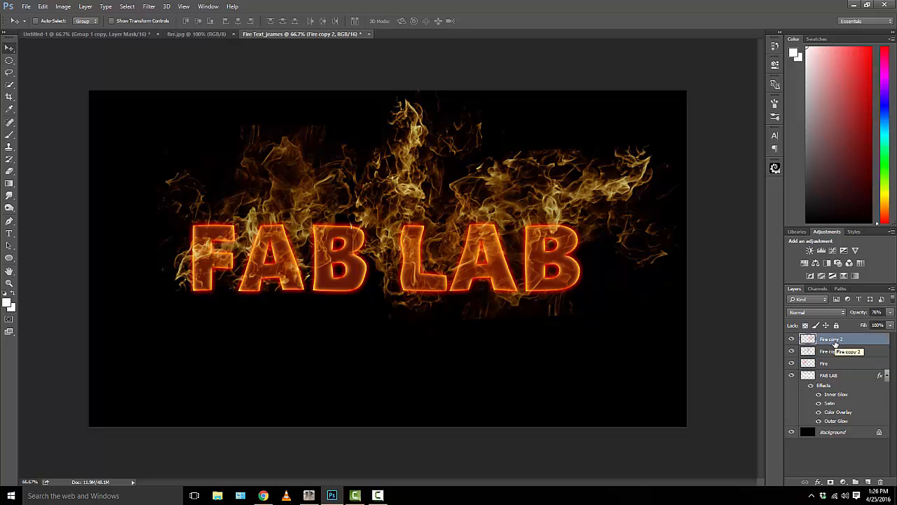
pyautogui.keyDown('shift'); pyautogui.click(833, 377); pyautogui.keyUp('shift')
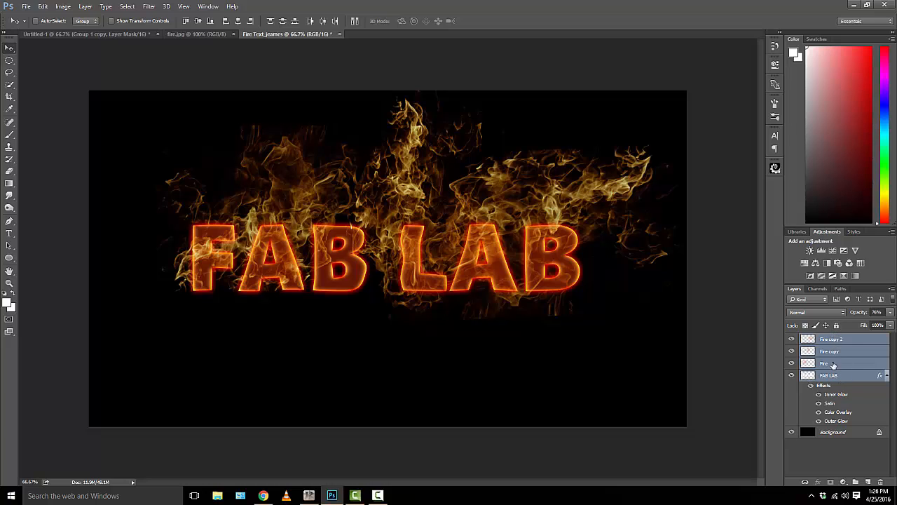
pyautogui.moveTo(832, 376); pyautogui.dragTo(857, 482)
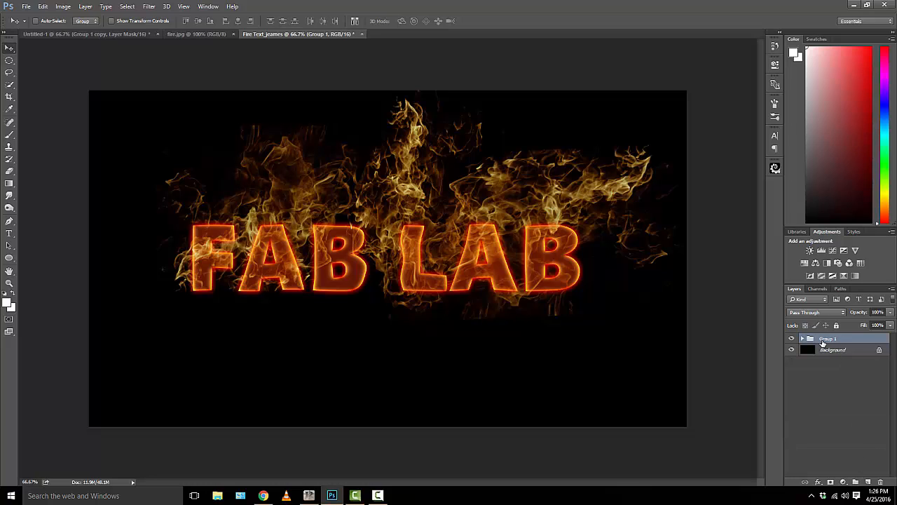
# - Duplicate the Group 1 layer group and flip the copy vertically
pyautogui.moveTo(826, 344); pyautogui.dragTo(868, 482)
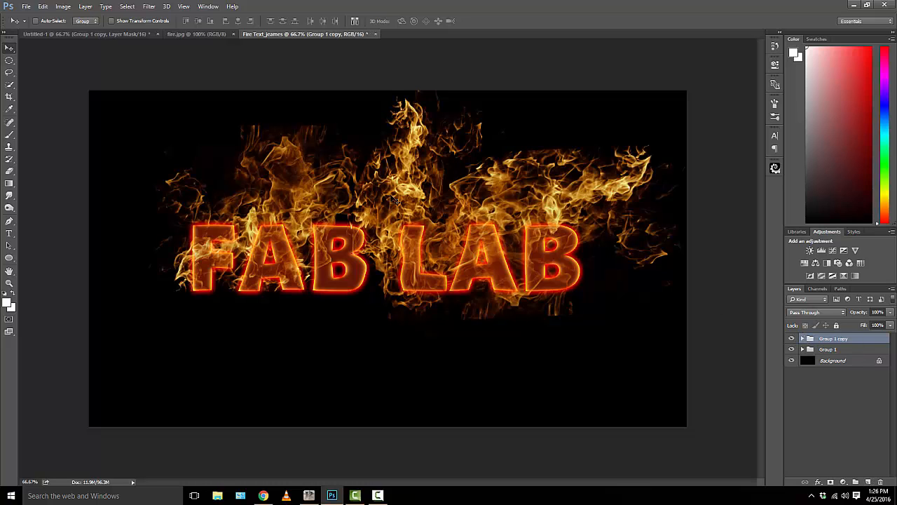
pyautogui.click(43, 6)
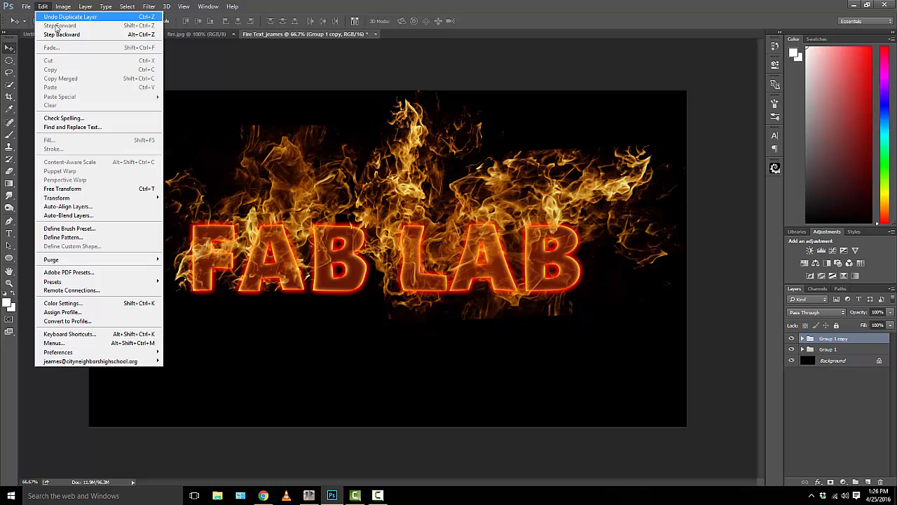
pyautogui.moveTo(108, 200)
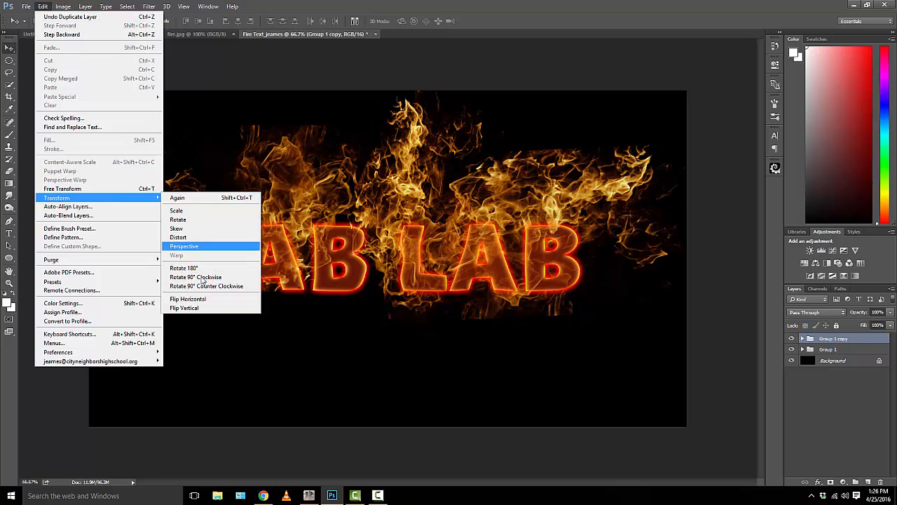
pyautogui.click(209, 308)
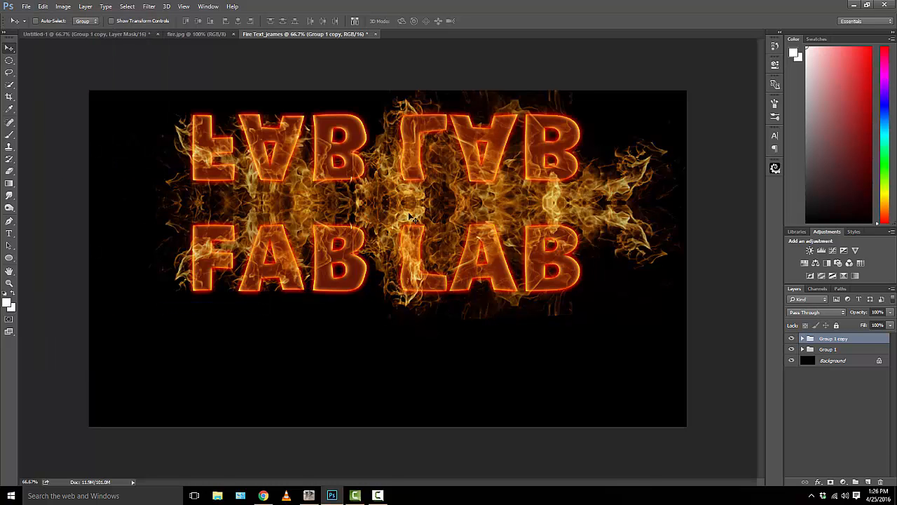
# - Move the flipped group copy straight down beneath the original FAB LAB text, aligning its letters as a mirrored reflection
pyautogui.moveTo(423, 163); pyautogui.dragTo(432, 354)
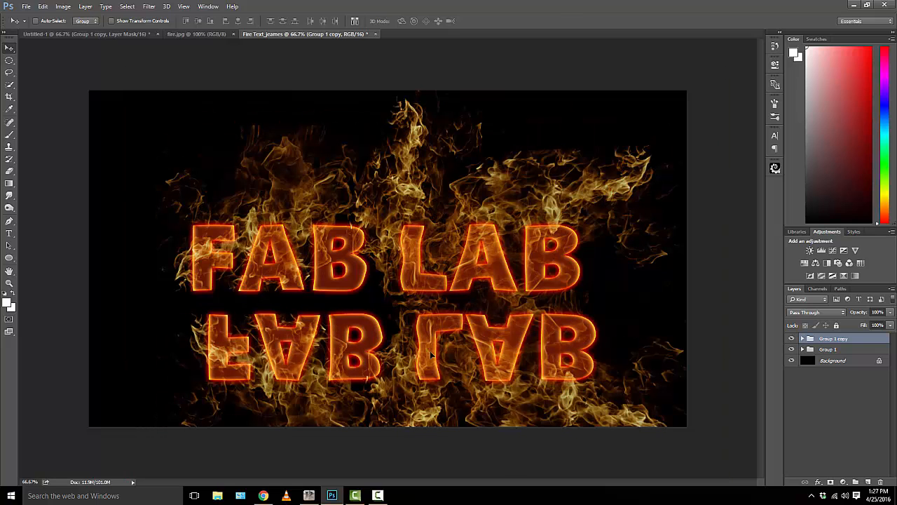
pyautogui.hotkey('ctrl', 'z')
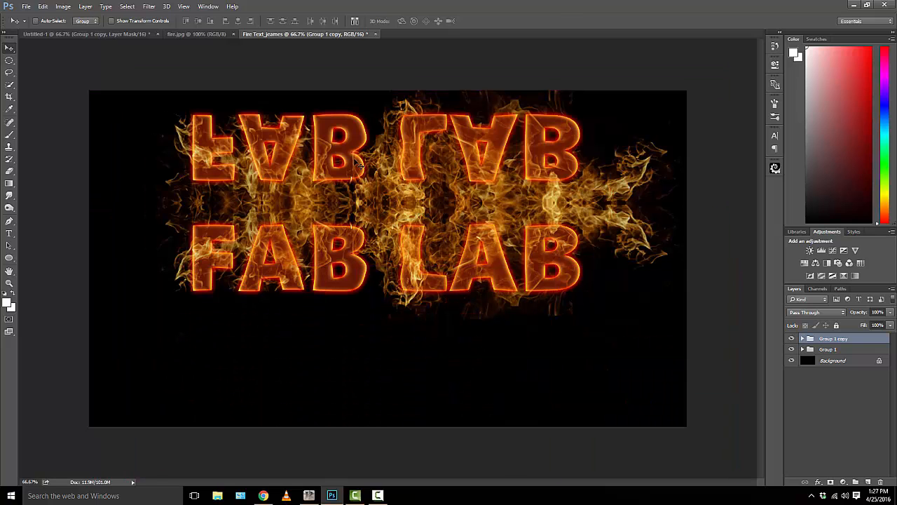
pyautogui.moveTo(358, 164); pyautogui.dragTo(345, 355)
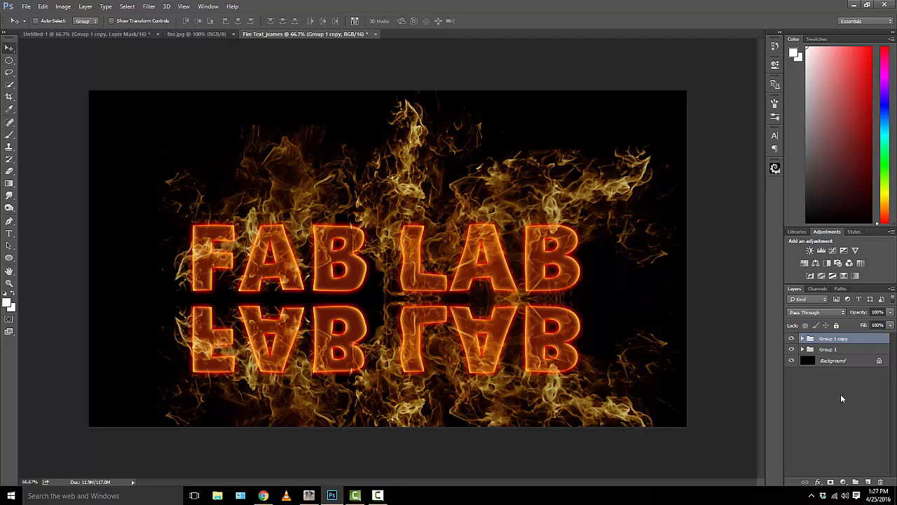
# - Add a layer mask to Group 1 copy and set the Gradient tool to the white-to-black foreground-to-background preset
pyautogui.click(830, 481)
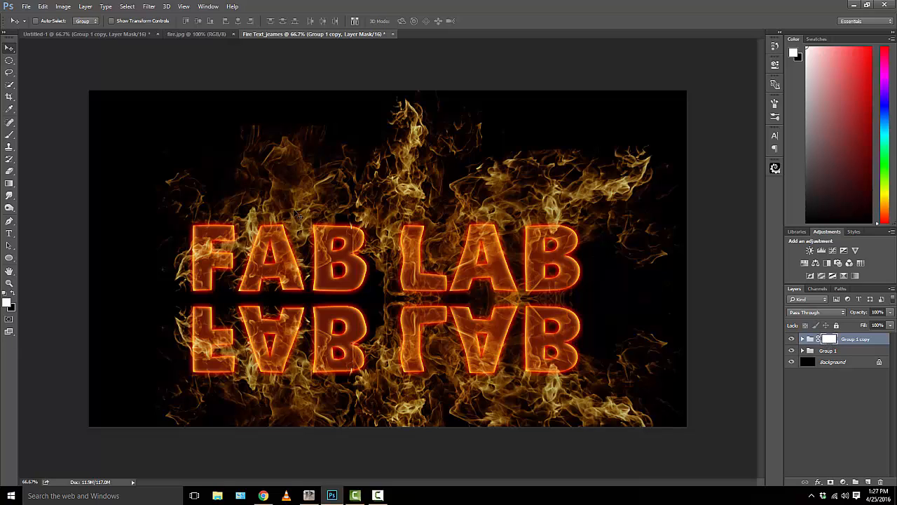
pyautogui.click(14, 184)
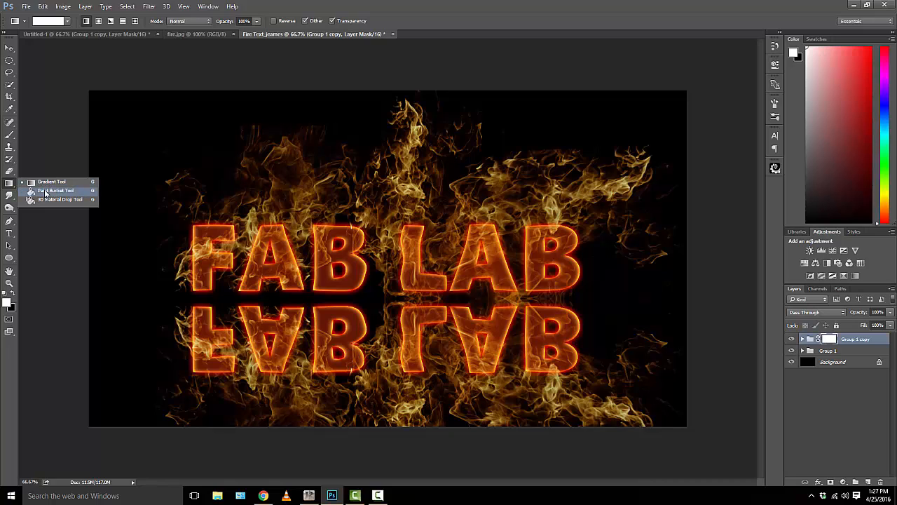
pyautogui.click(33, 183)
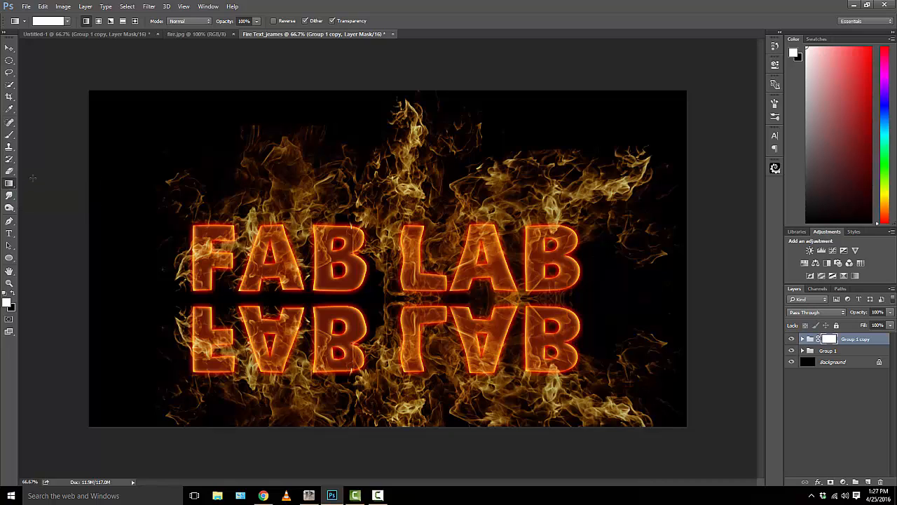
pyautogui.click(68, 22)
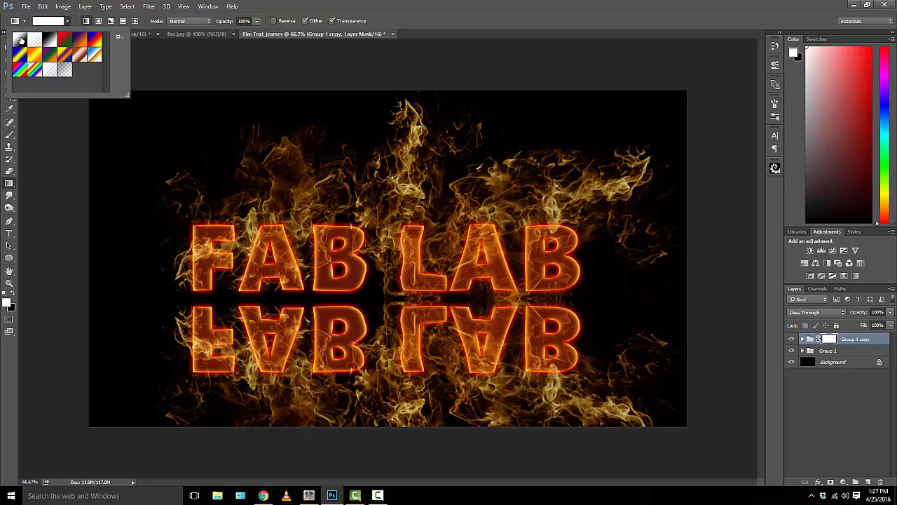
pyautogui.doubleClick(21, 40)
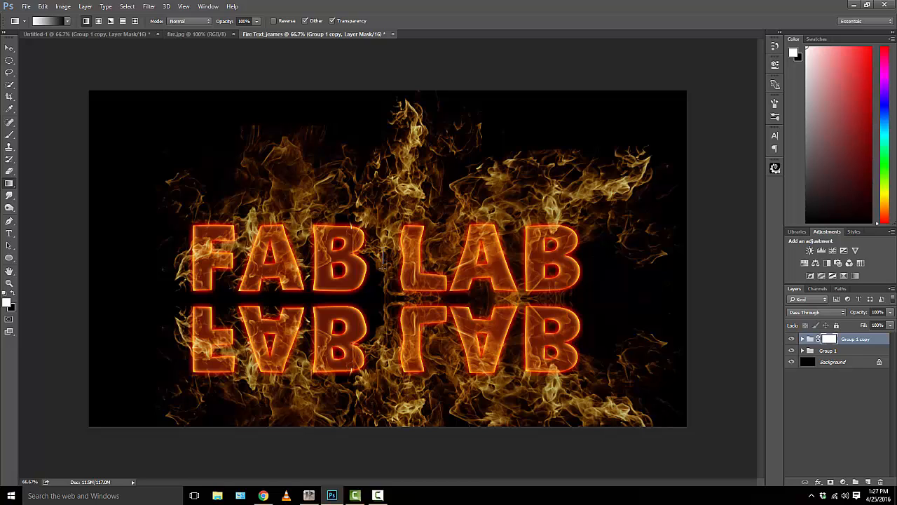
# - Fade the reflection with a vertical gradient on its mask, from the top of the upright letters to the reflection's bottom, and set the group's opacity to 74%
pyautogui.moveTo(384, 261); pyautogui.dragTo(383, 394)
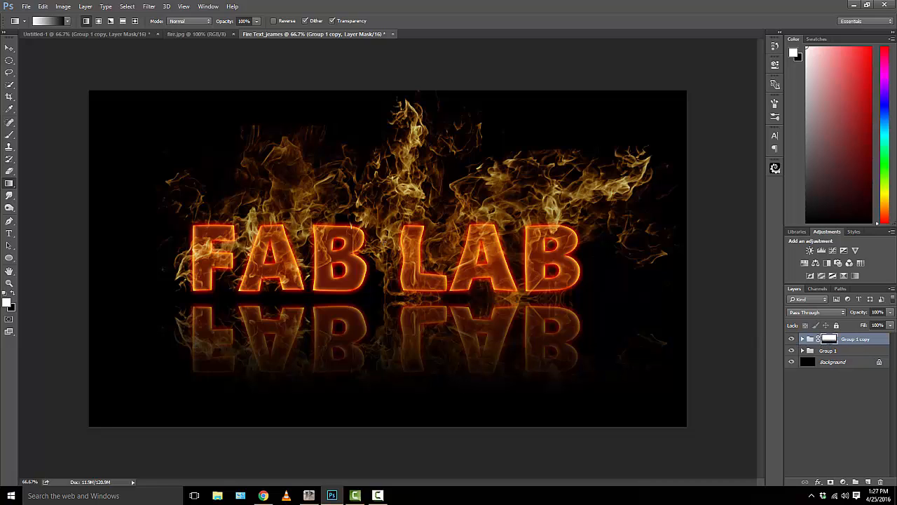
pyautogui.moveTo(386, 246); pyautogui.dragTo(385, 343)
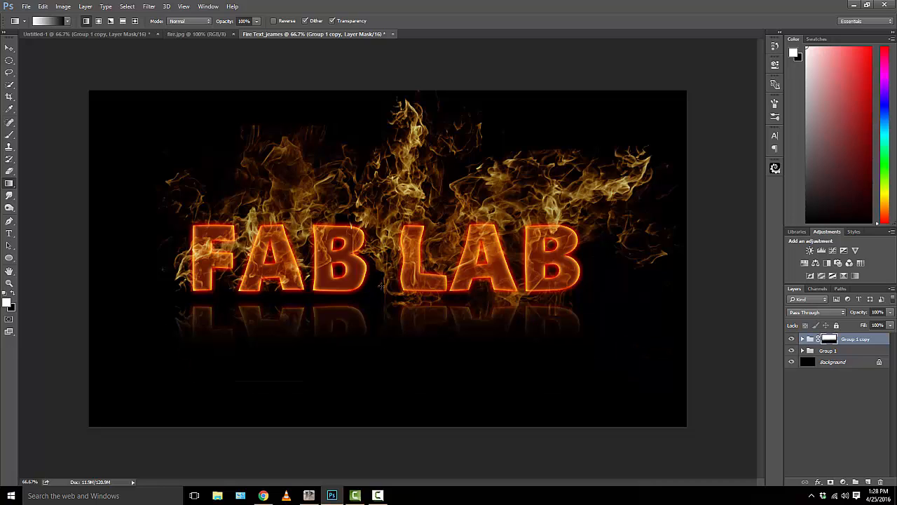
pyautogui.moveTo(384, 231); pyautogui.dragTo(385, 377)
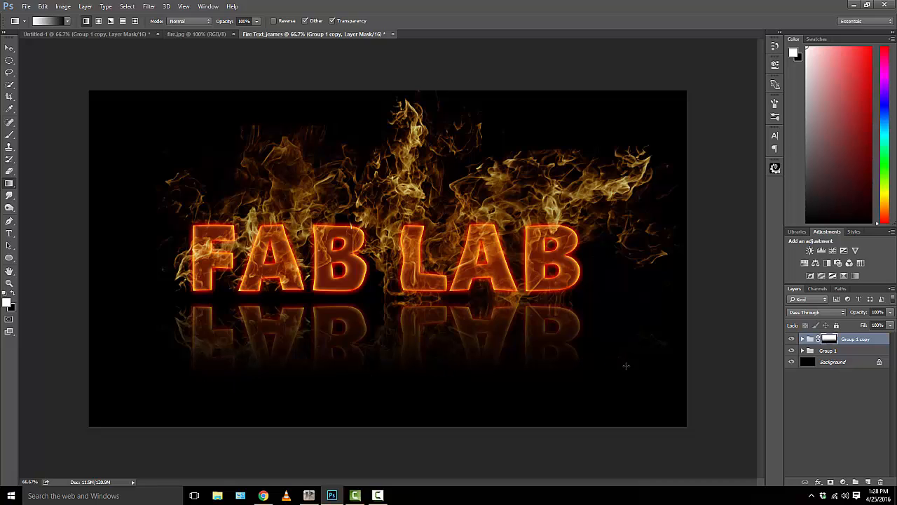
pyautogui.click(890, 313)
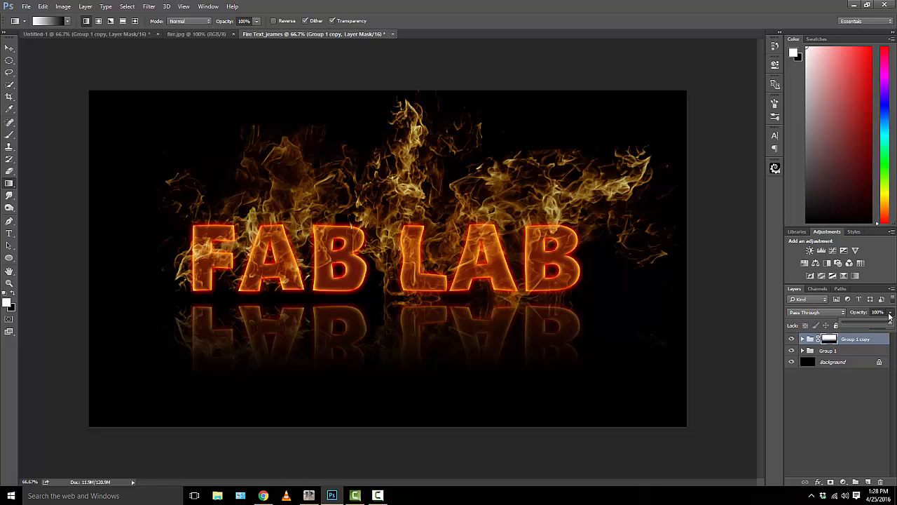
pyautogui.moveTo(890, 325); pyautogui.dragTo(881, 325)
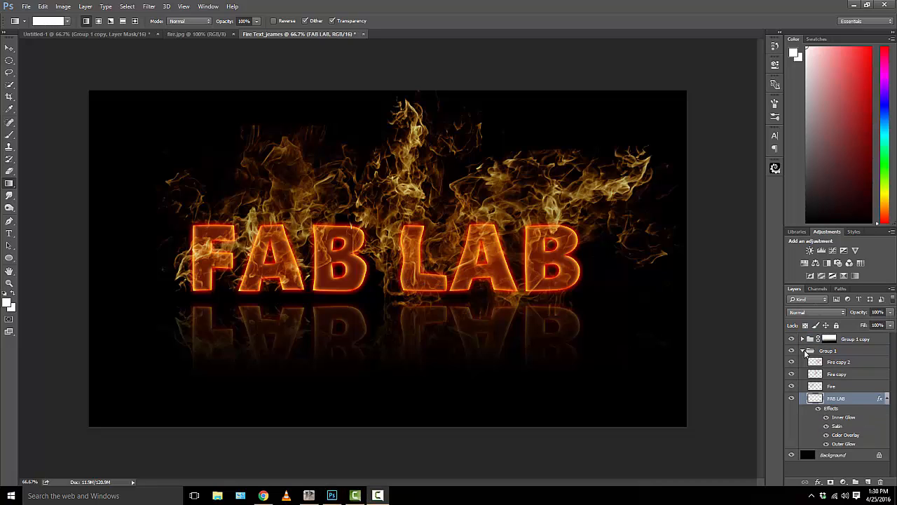
# - Collapse Group 1 and add a Hue/Saturation adjustment above Group 1 copy with hue -28 and saturation +59
pyautogui.click(804, 350)
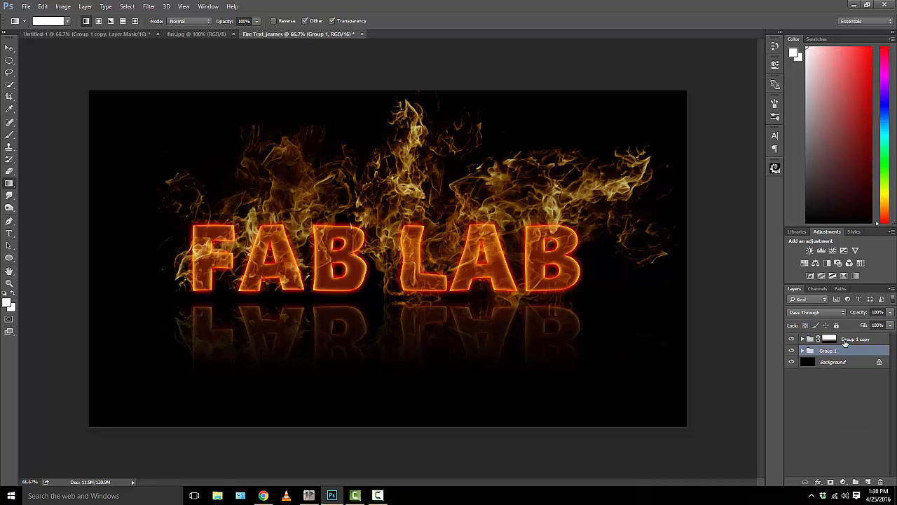
pyautogui.click(833, 340)
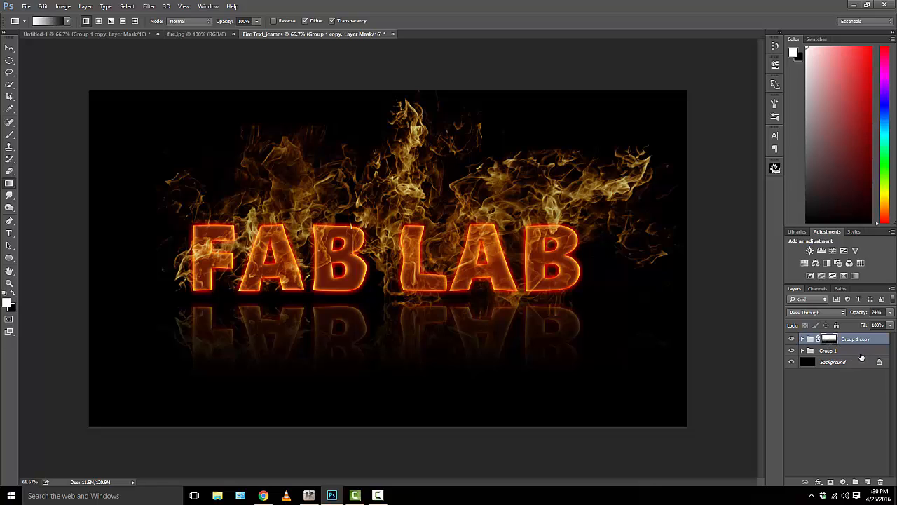
pyautogui.click(805, 264)
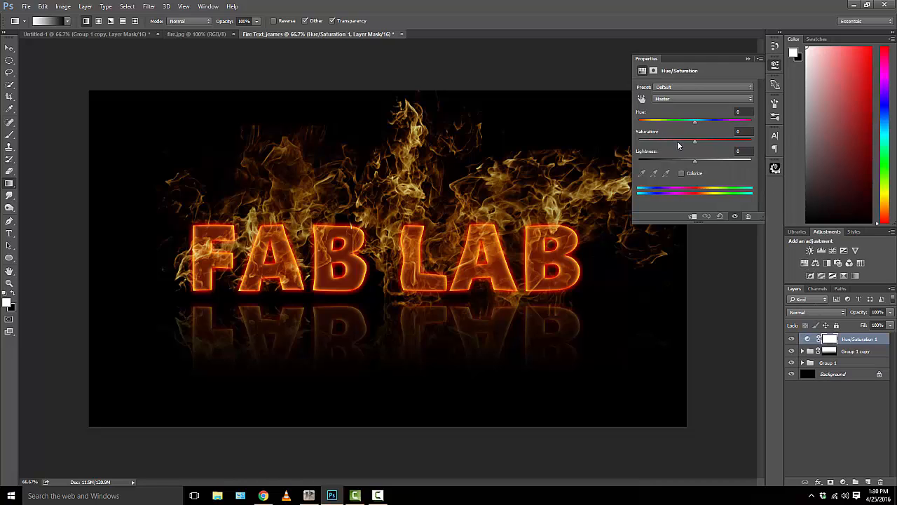
pyautogui.moveTo(694, 143); pyautogui.dragTo(724, 146)
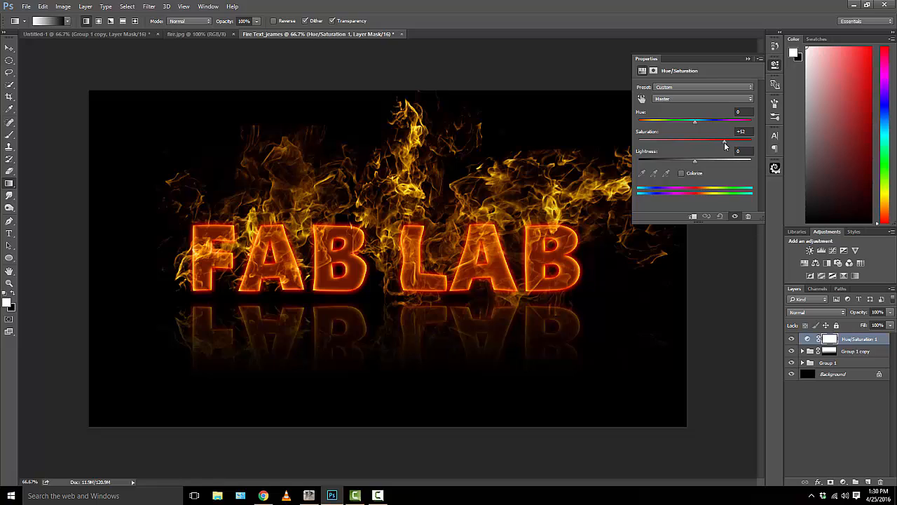
pyautogui.moveTo(725, 146); pyautogui.dragTo(729, 147)
pyautogui.moveTo(693, 123); pyautogui.dragTo(678, 135)
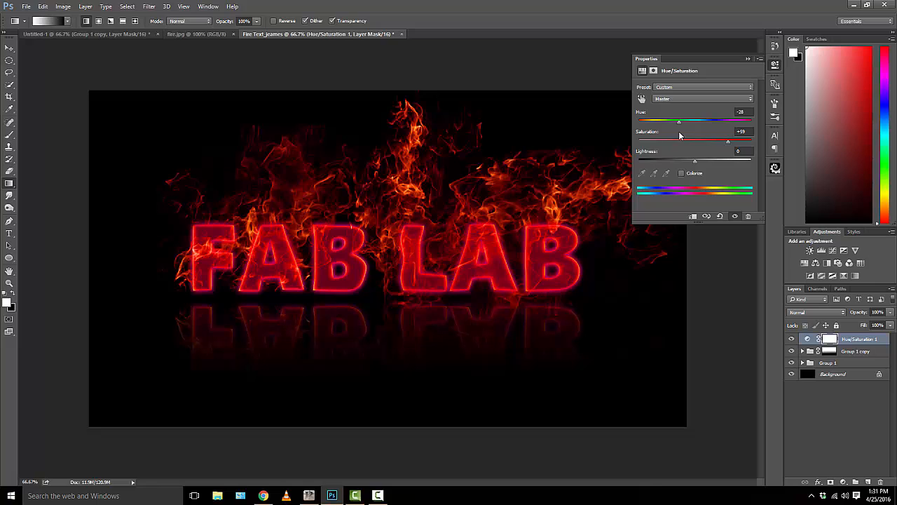
pyautogui.click(748, 59)
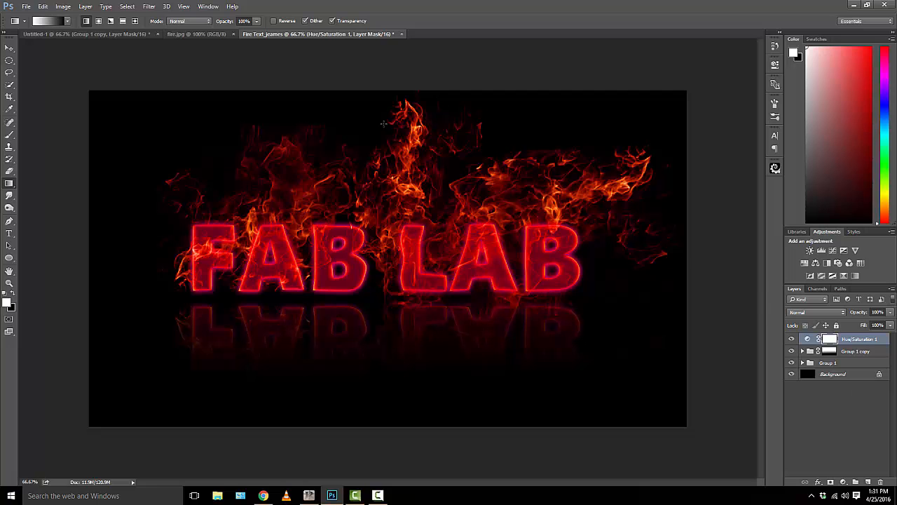
# - Open the Save As dialog for the fire text document and review the available file formats, keeping the Photoshop format
pyautogui.click(26, 6)
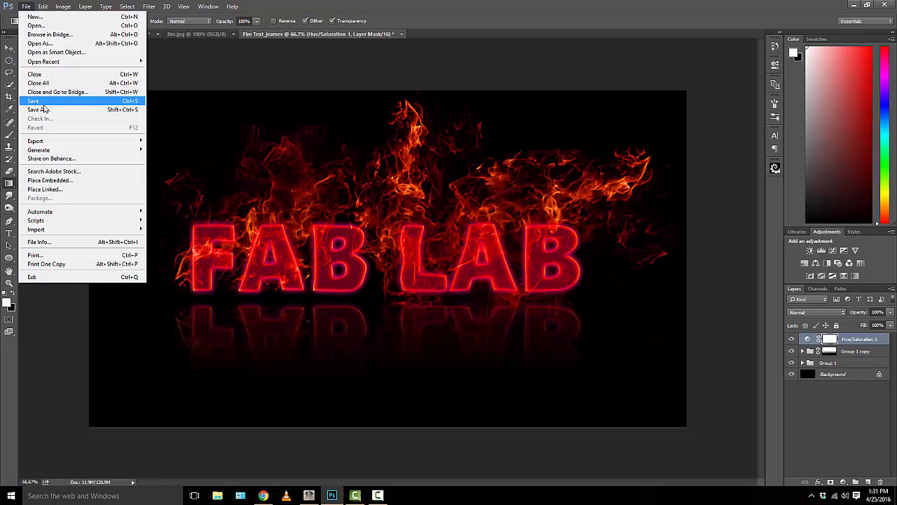
pyautogui.click(857, 397)
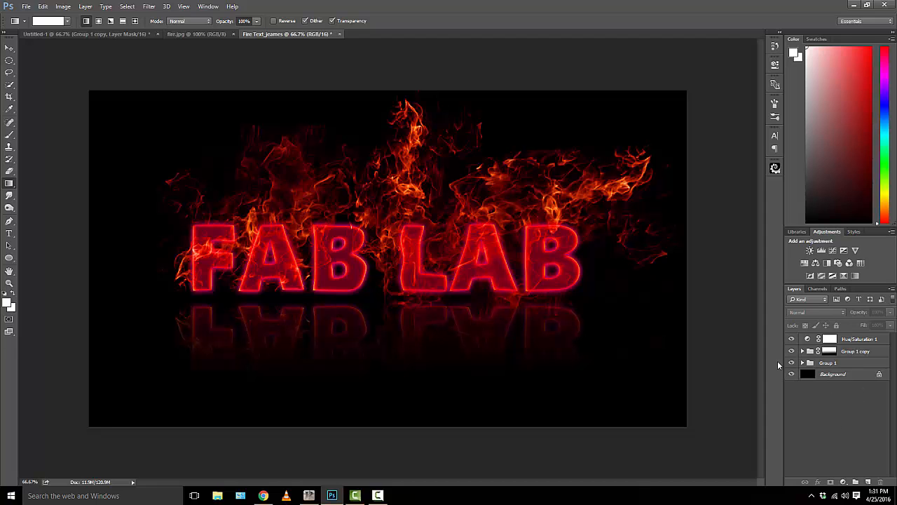
pyautogui.click(26, 6)
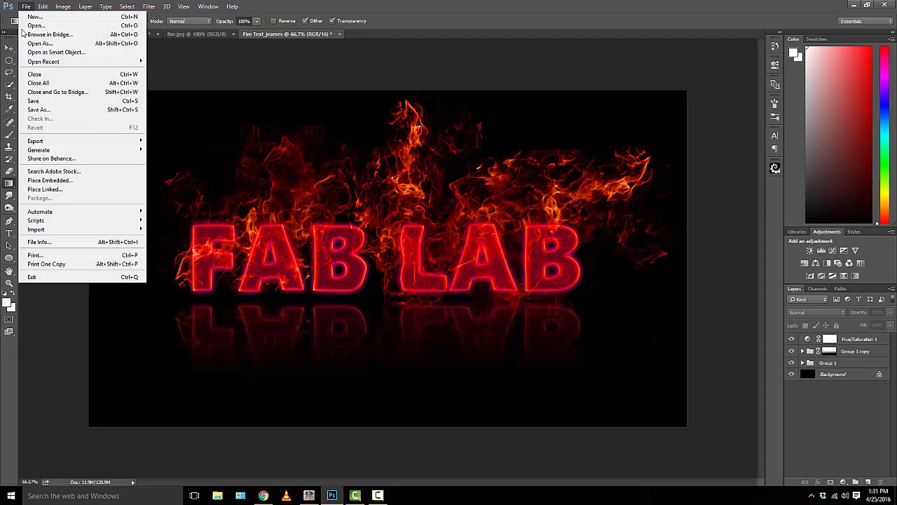
pyautogui.click(39, 109)
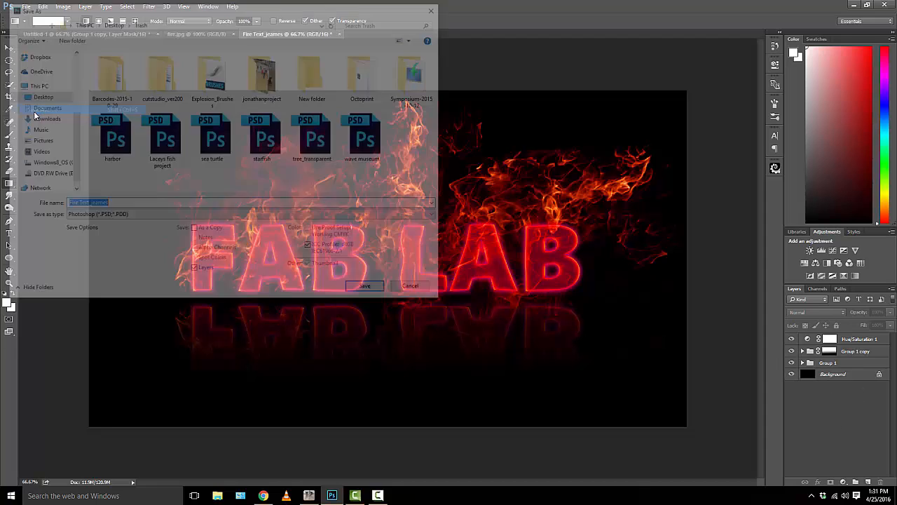
pyautogui.click(183, 216)
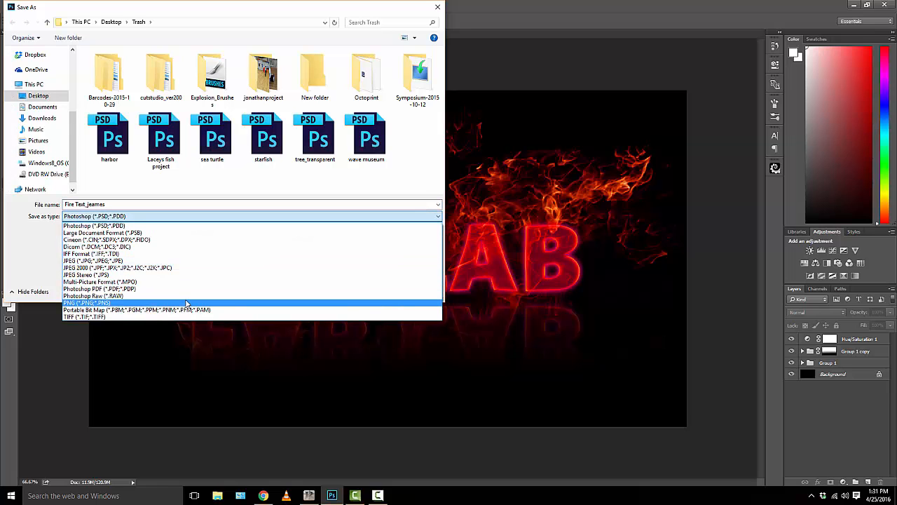
pyautogui.click(415, 226)
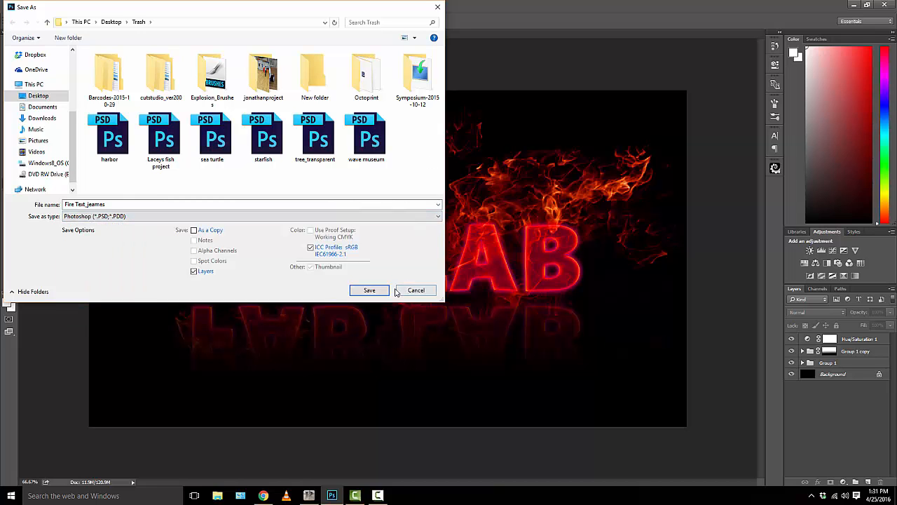